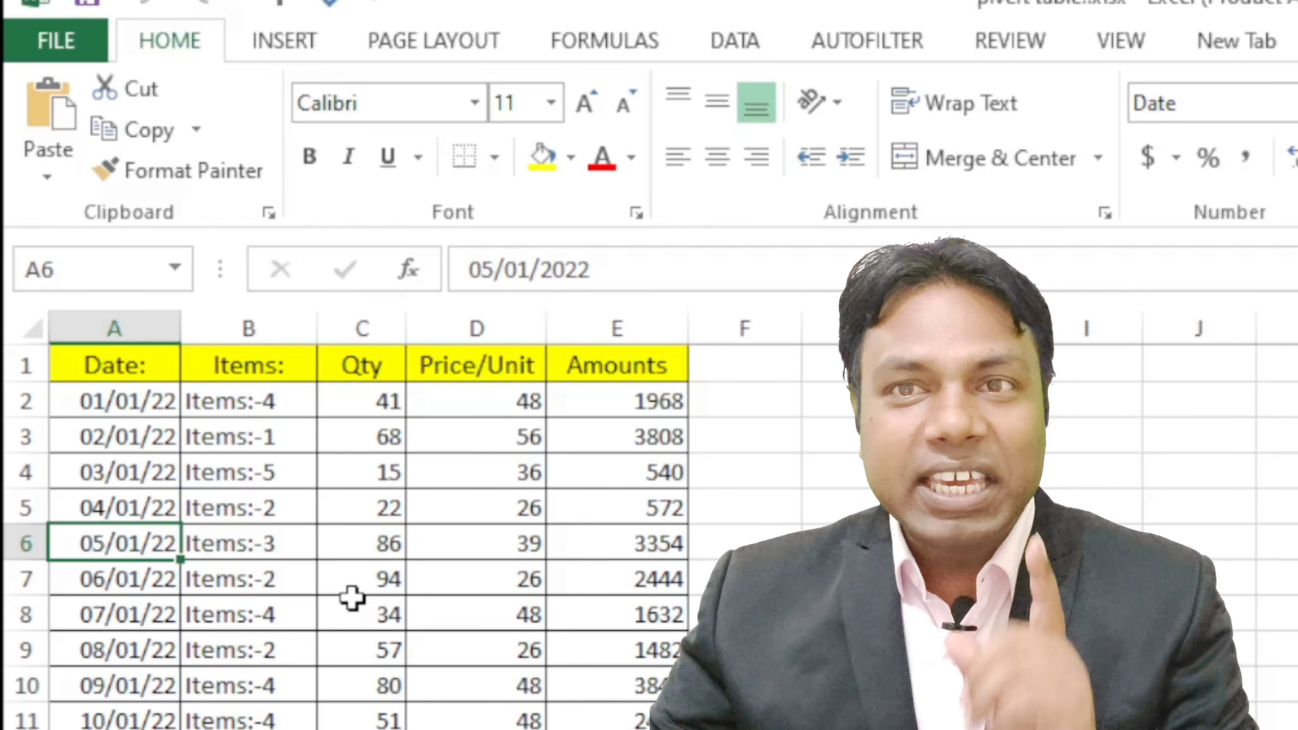
Step: Inspect the sales data's Date, Items, Qty, Price/Unit and Amounts columns
click(416, 618)
click(131, 375)
click(313, 530)
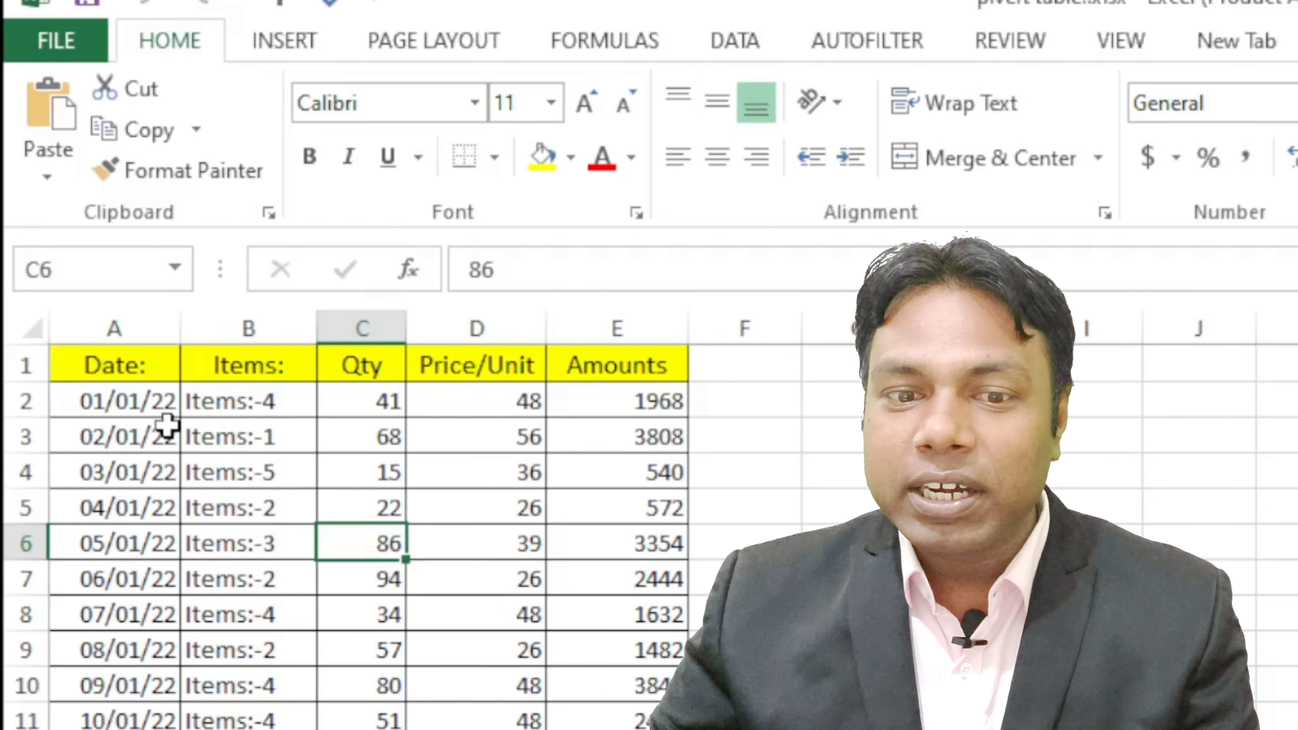
click(140, 394)
click(260, 377)
click(367, 377)
click(511, 376)
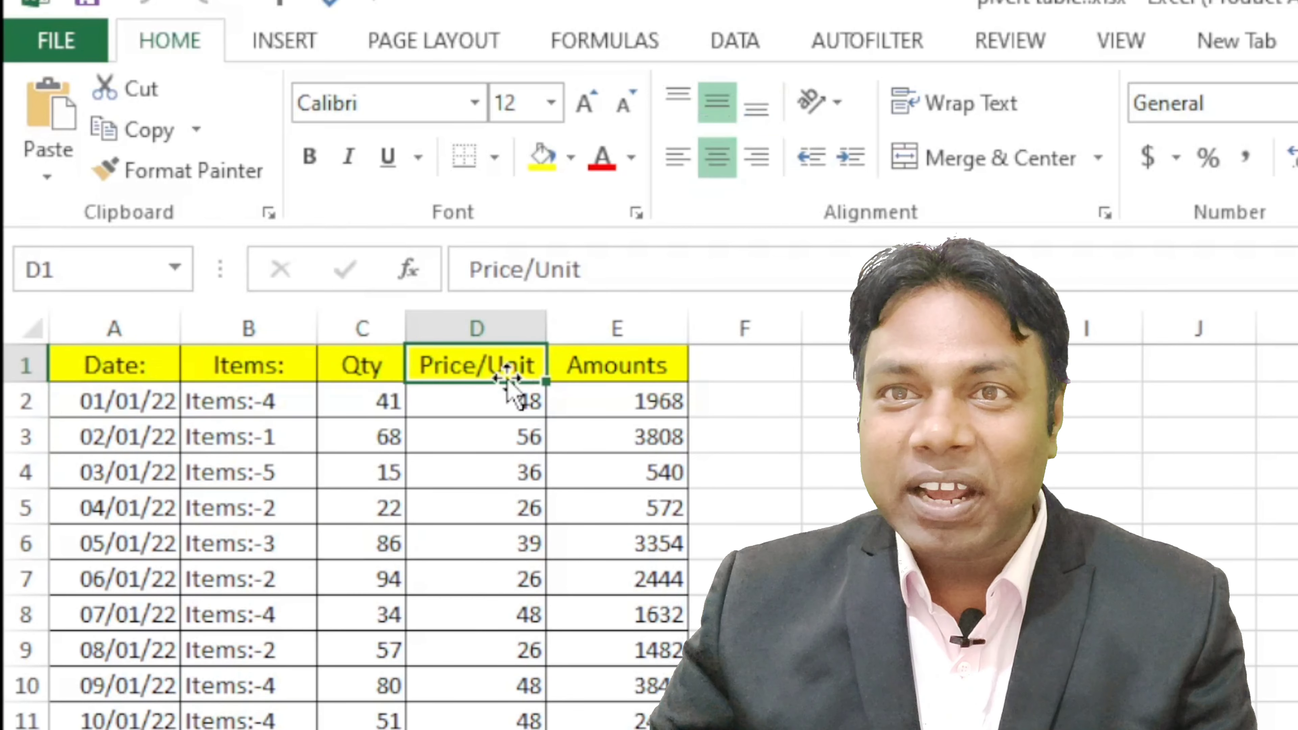
click(597, 369)
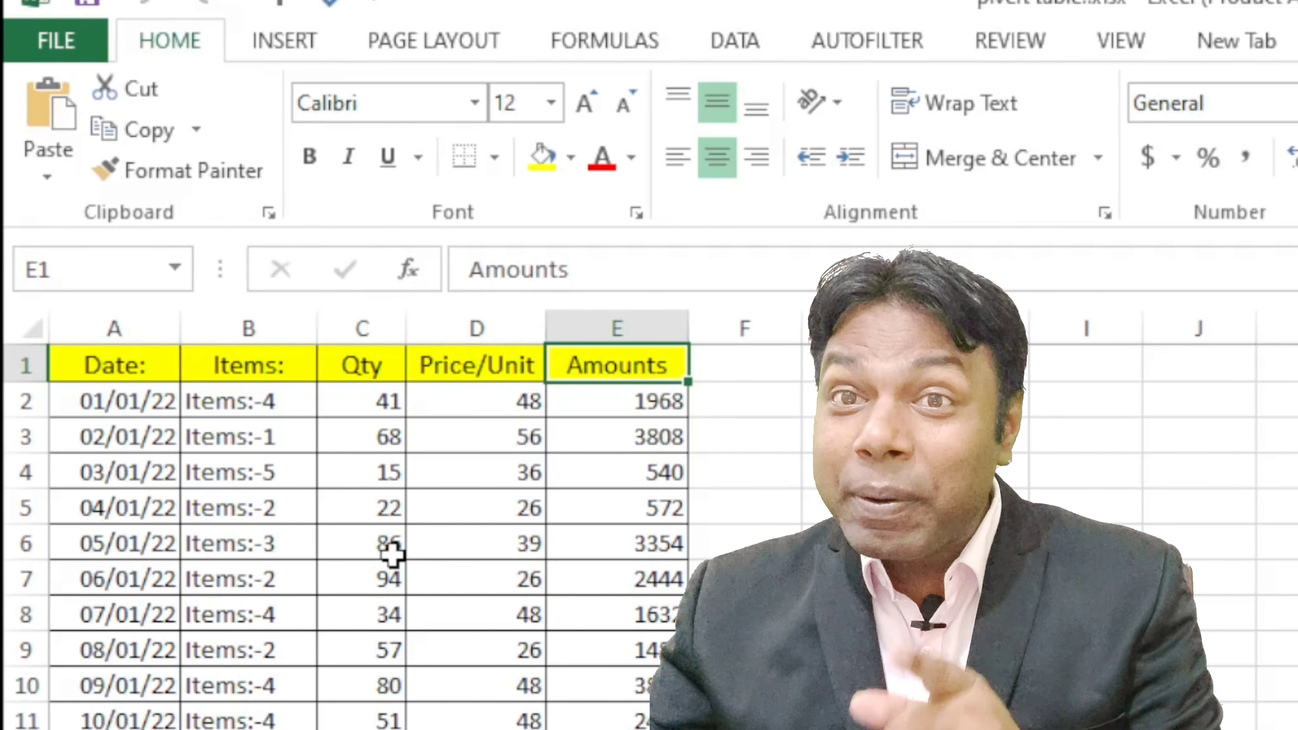
click(372, 552)
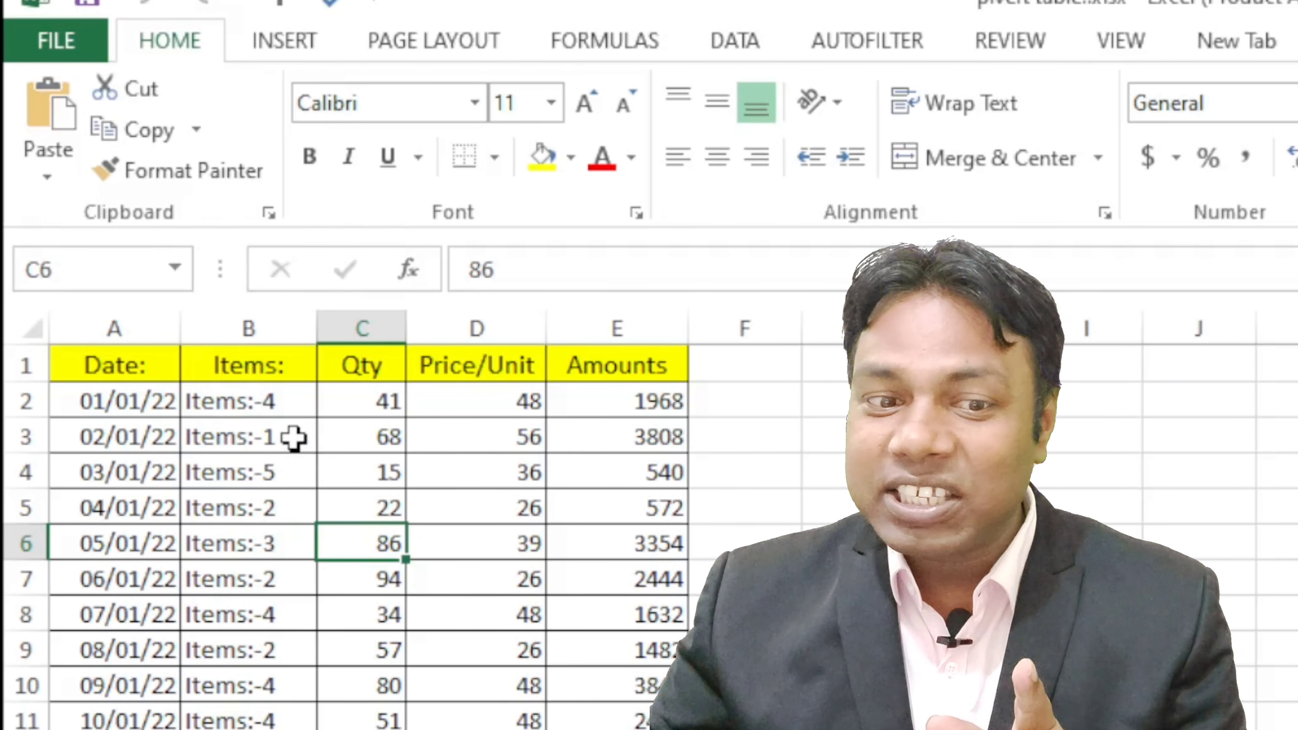
click(264, 463)
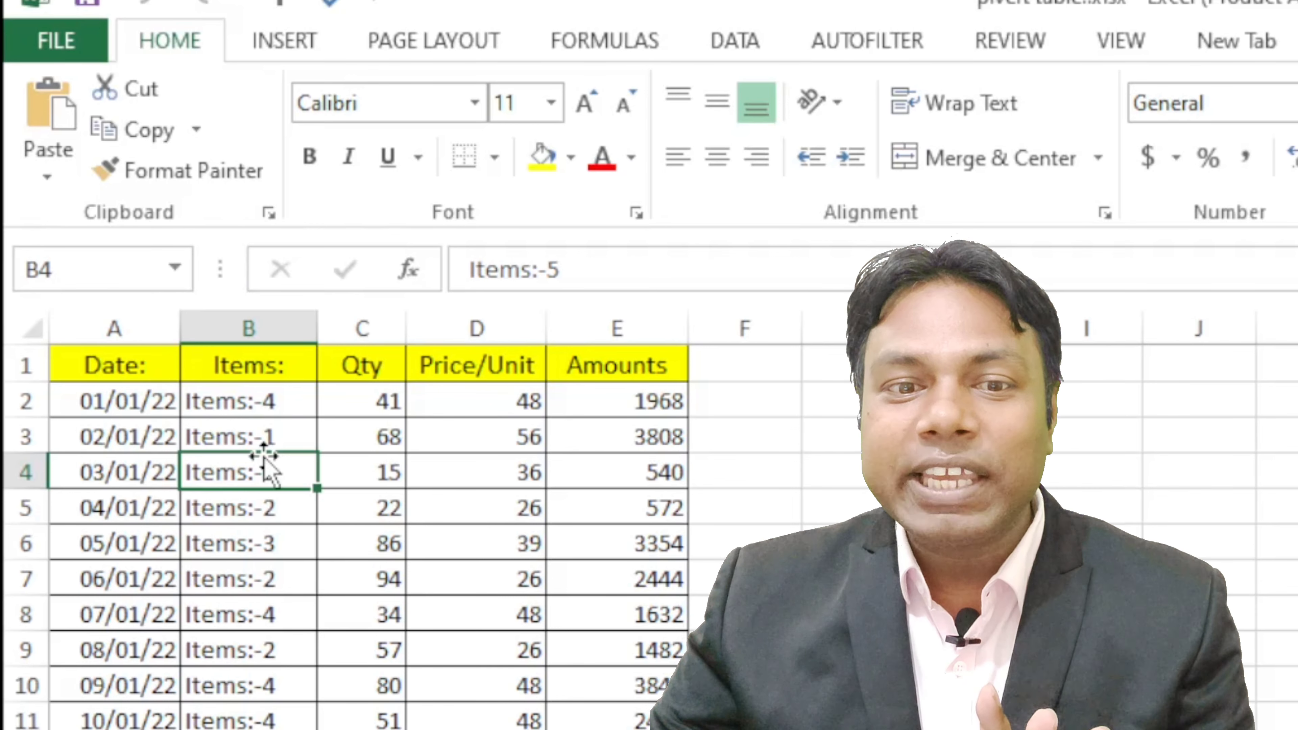
Step: Insert a PivotTable from Sheet1!$A$1:$E$61 at G2 on the existing worksheet
click(287, 49)
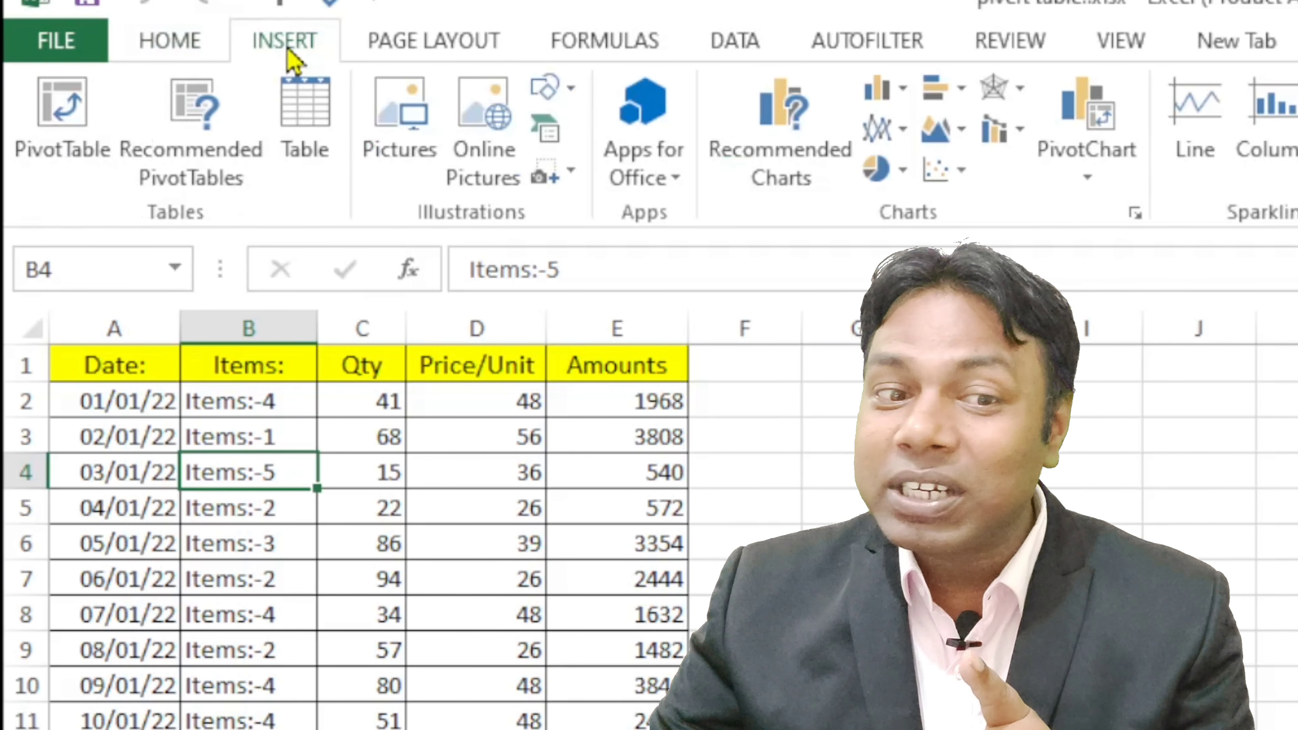
click(61, 154)
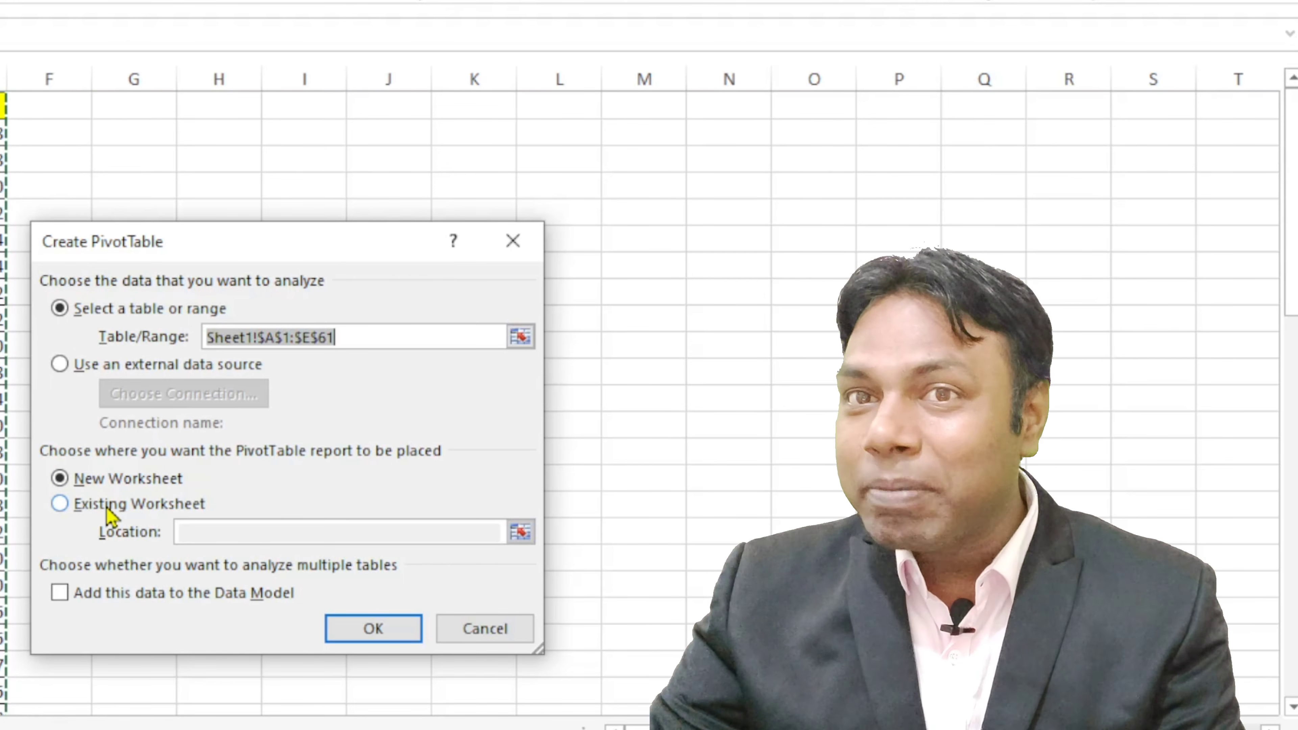
click(61, 504)
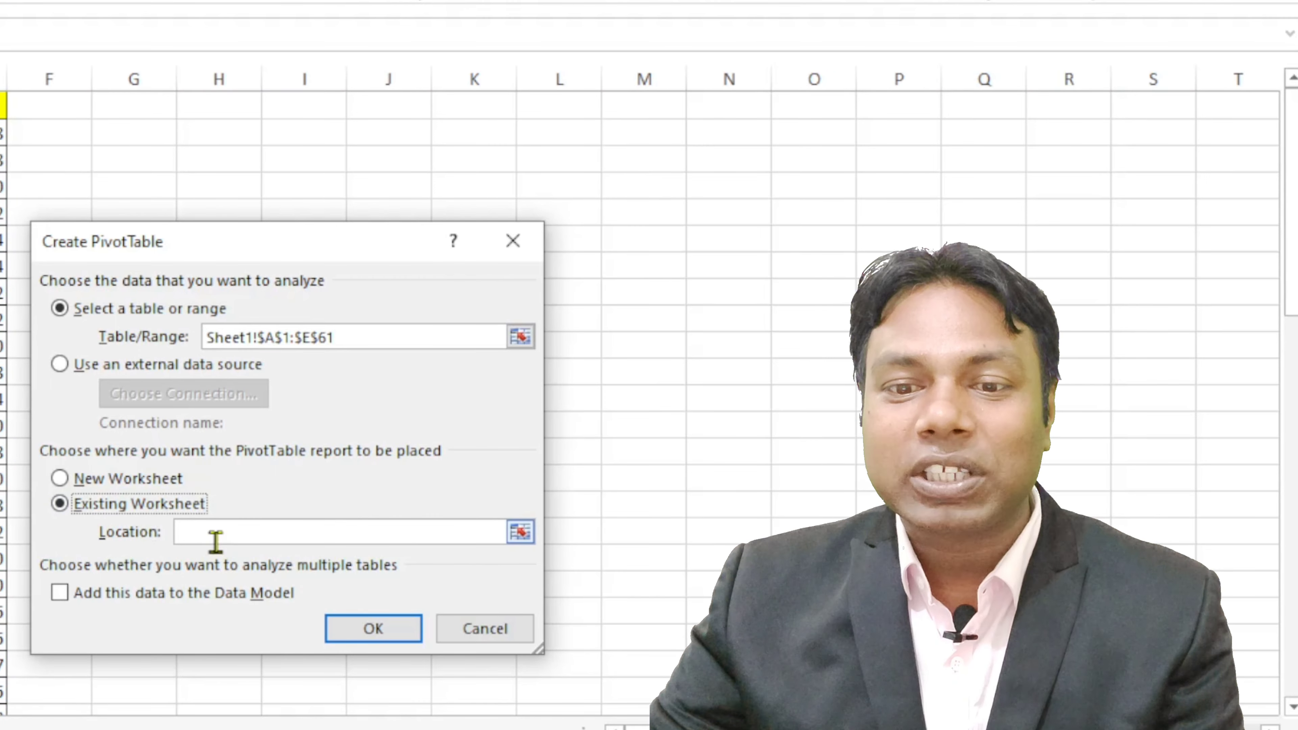
click(114, 134)
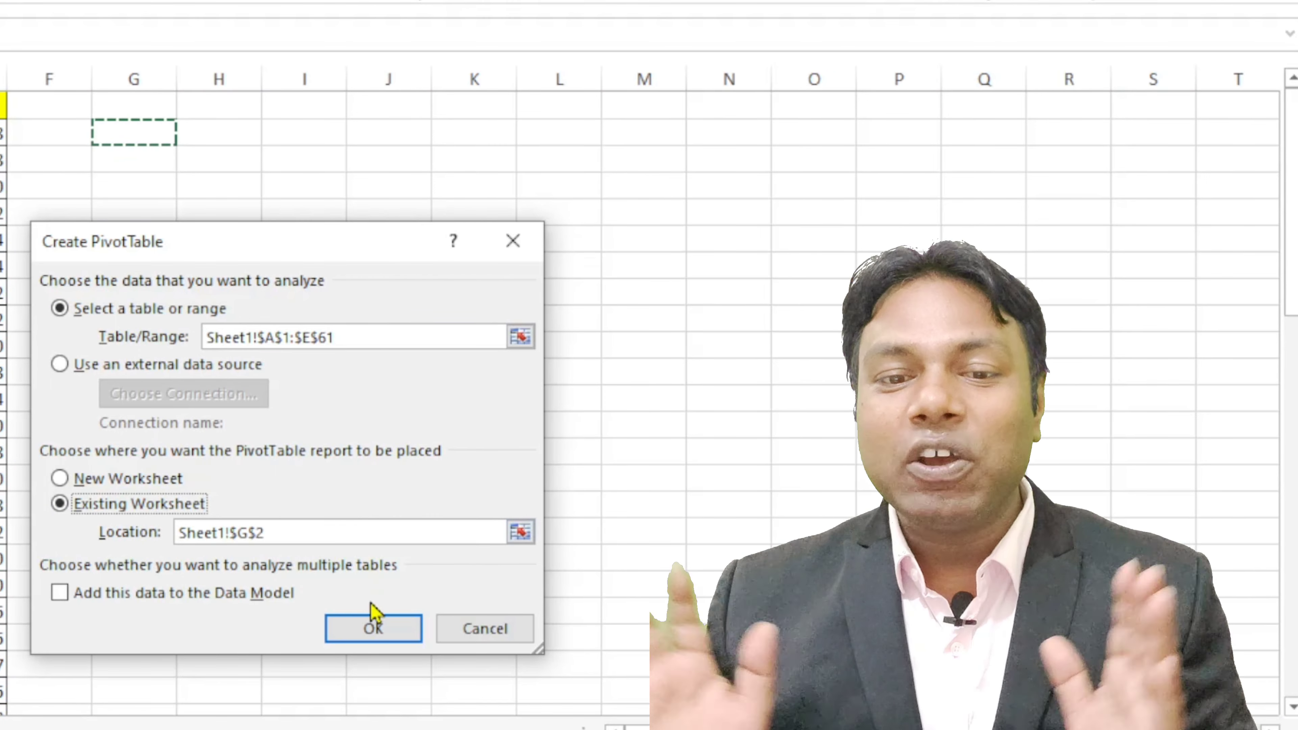
click(364, 631)
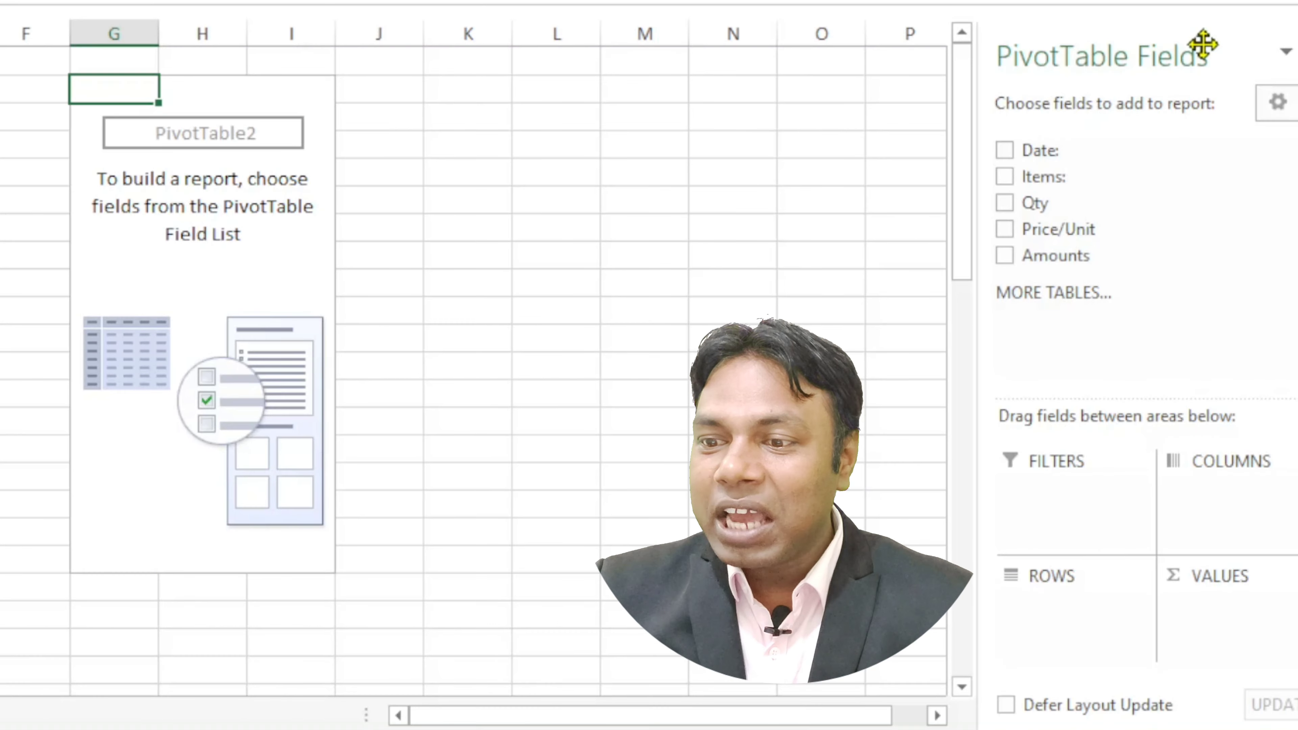
Step: Add Items: as rows with Sum of Qty (3213) and Sum of Amounts (131160) as values
click(1005, 178)
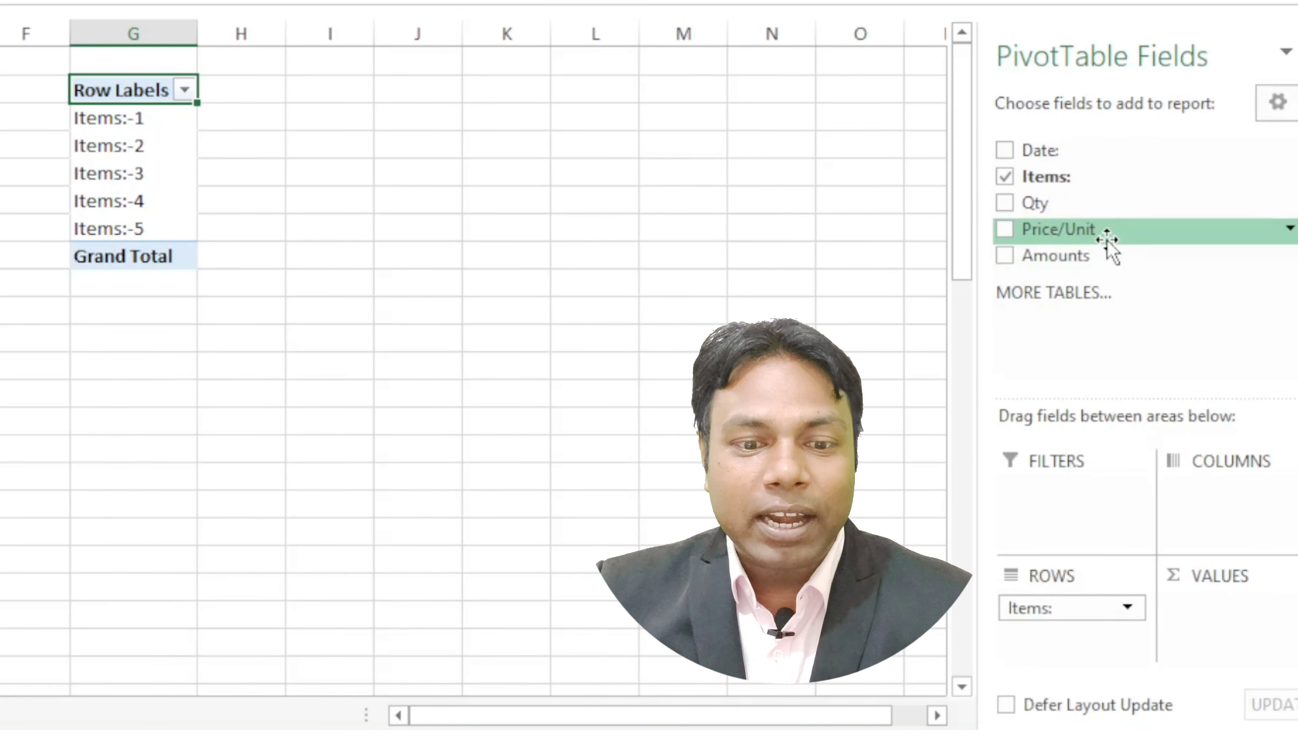
scroll(266, 458, down, 1)
scroll(261, 465, down, 4)
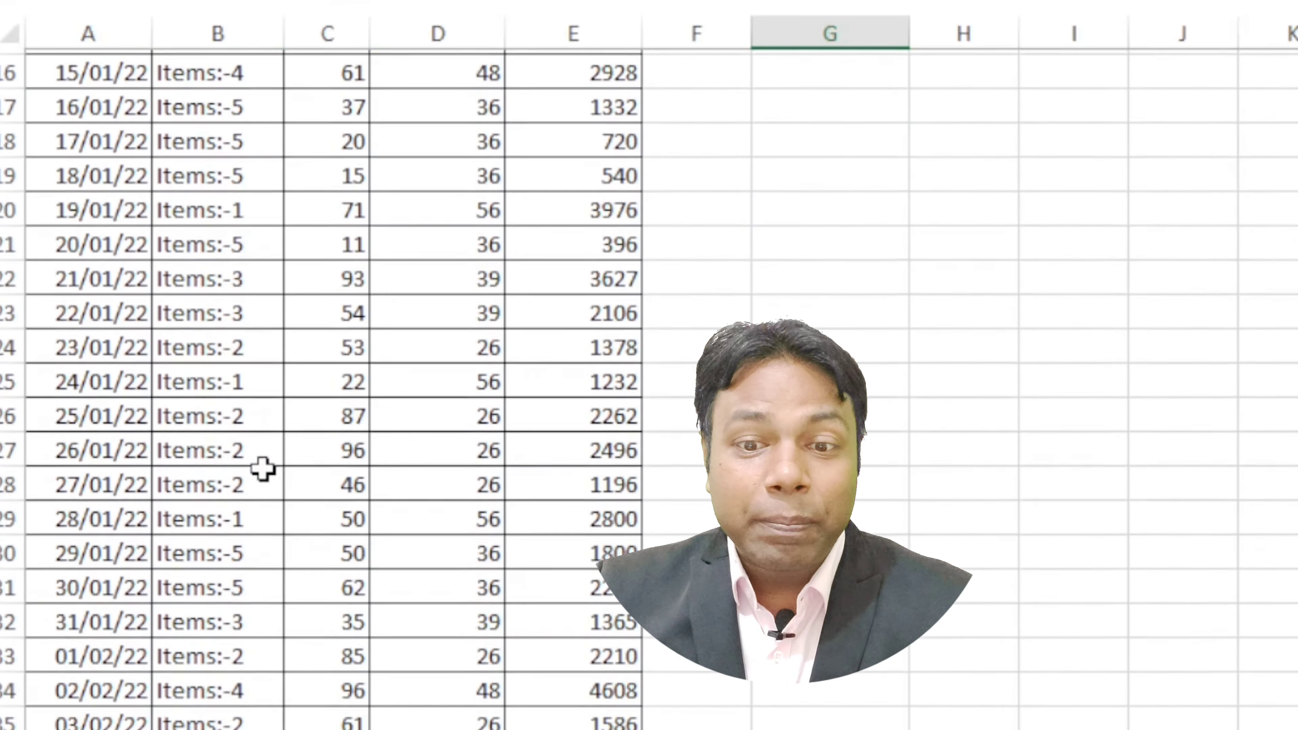
scroll(266, 448, down, 3)
scroll(260, 458, down, 5)
scroll(260, 459, up, 11)
scroll(258, 452, up, 2)
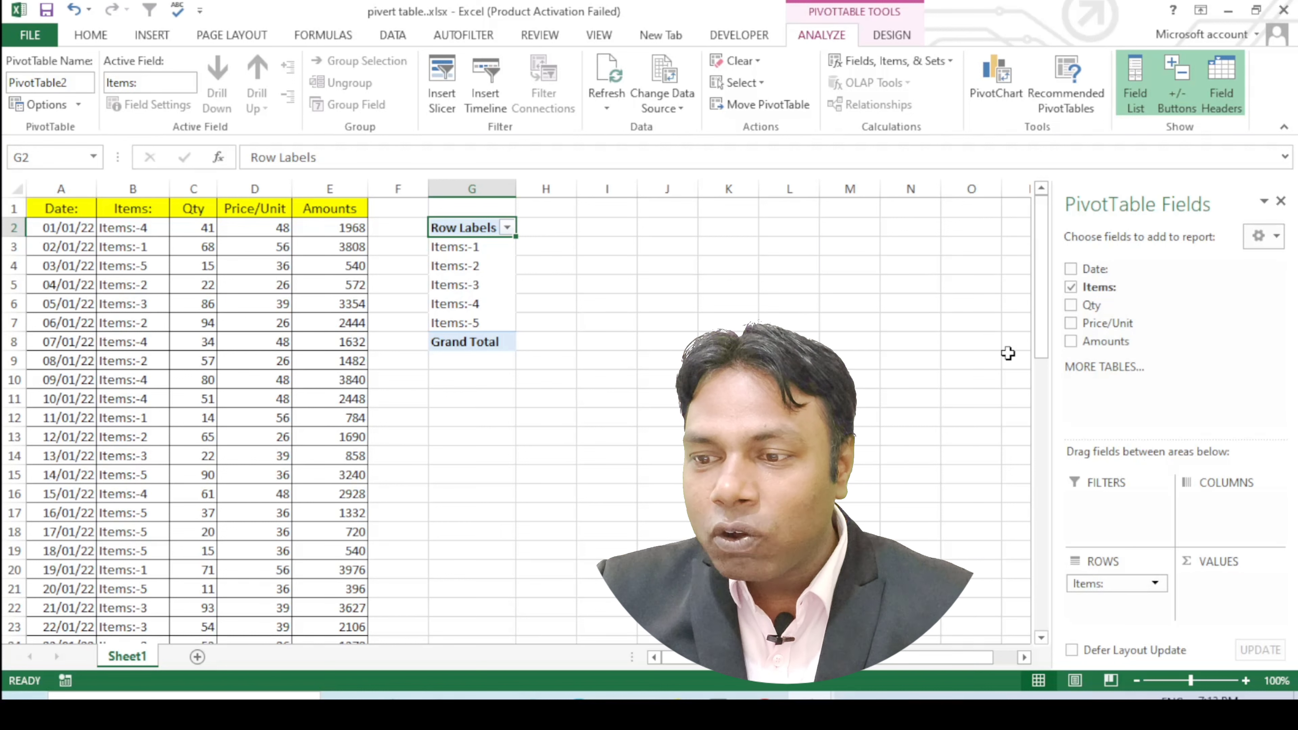
click(1071, 306)
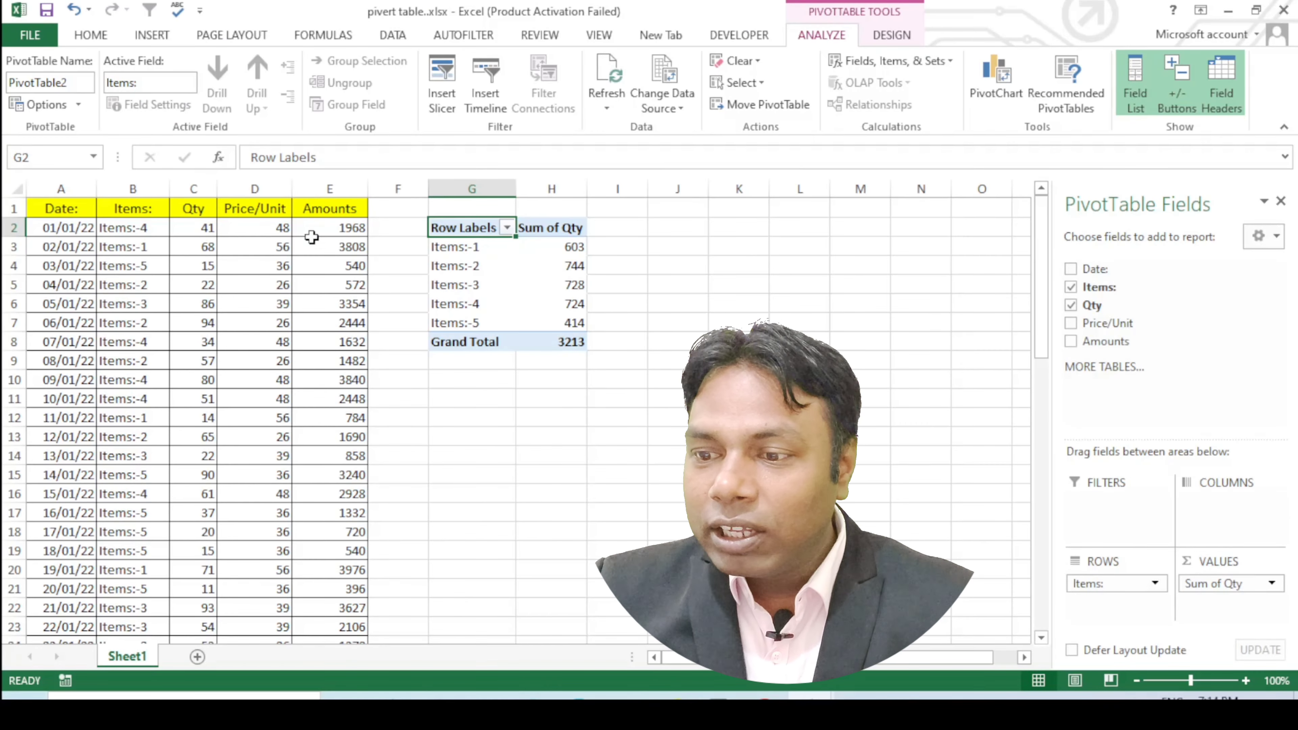
click(1071, 343)
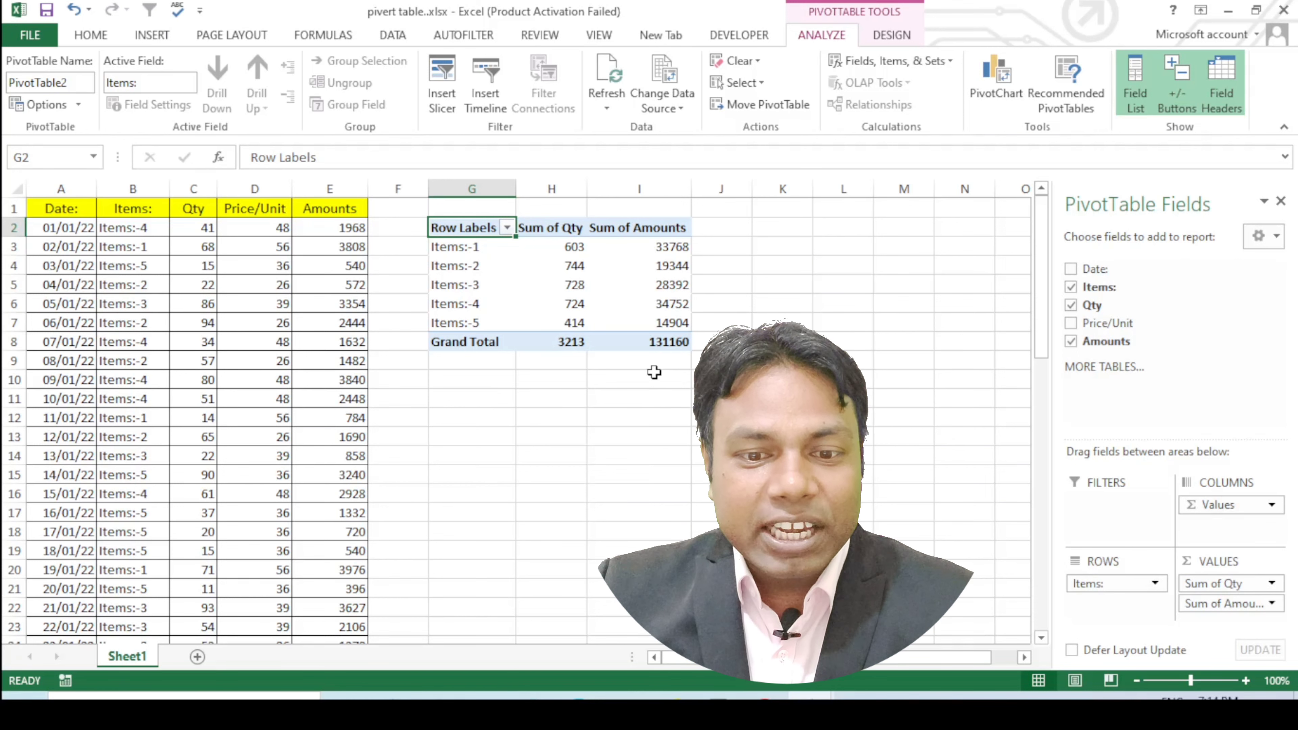
click(230, 250)
Step: Change C3's Qty from 68 to 100, noting the pivot still shows 603 for Items:-1
scroll(223, 409, down, 10)
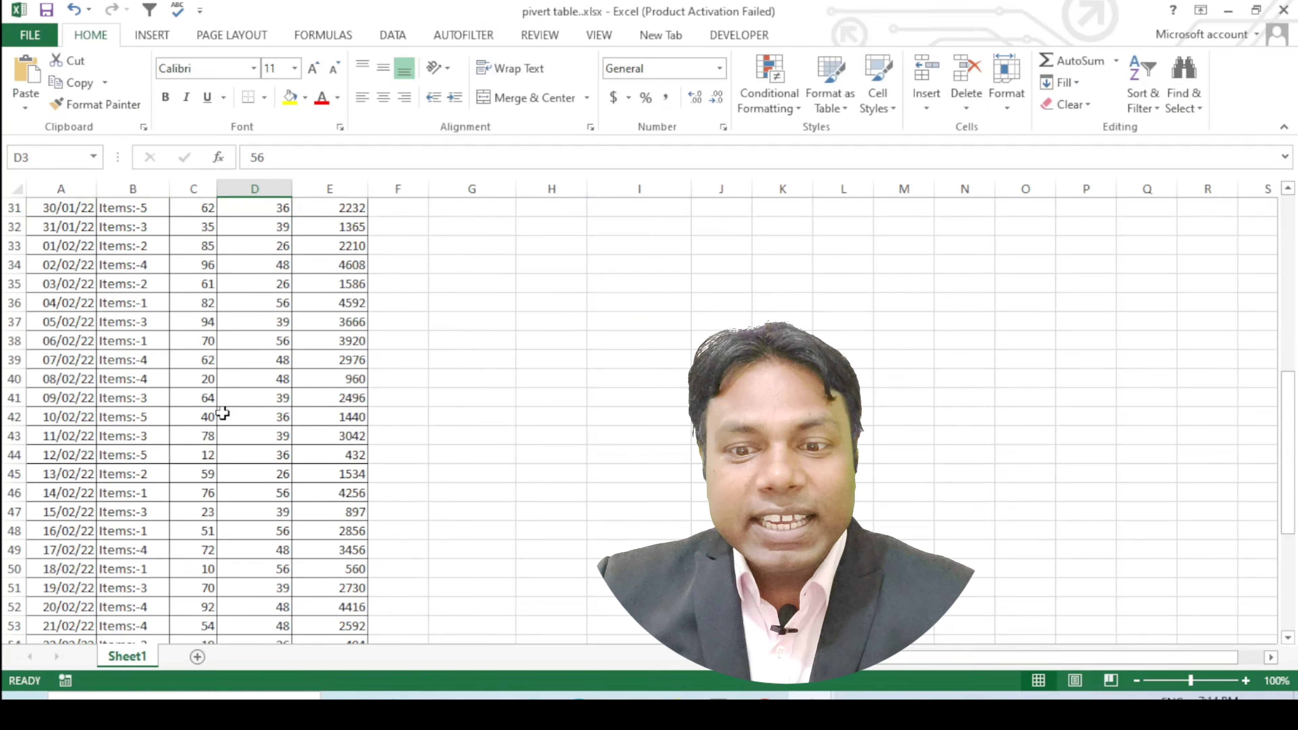
scroll(222, 409, up, 6)
scroll(223, 409, up, 4)
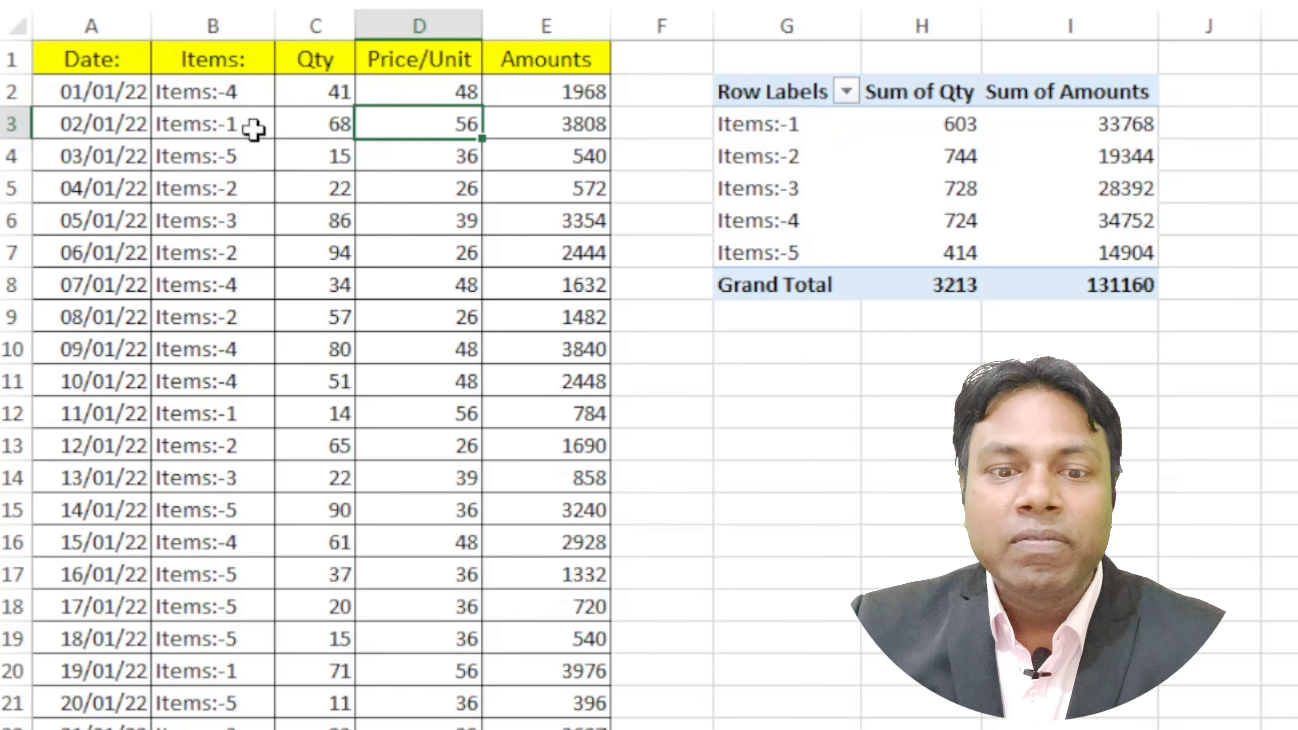
click(154, 249)
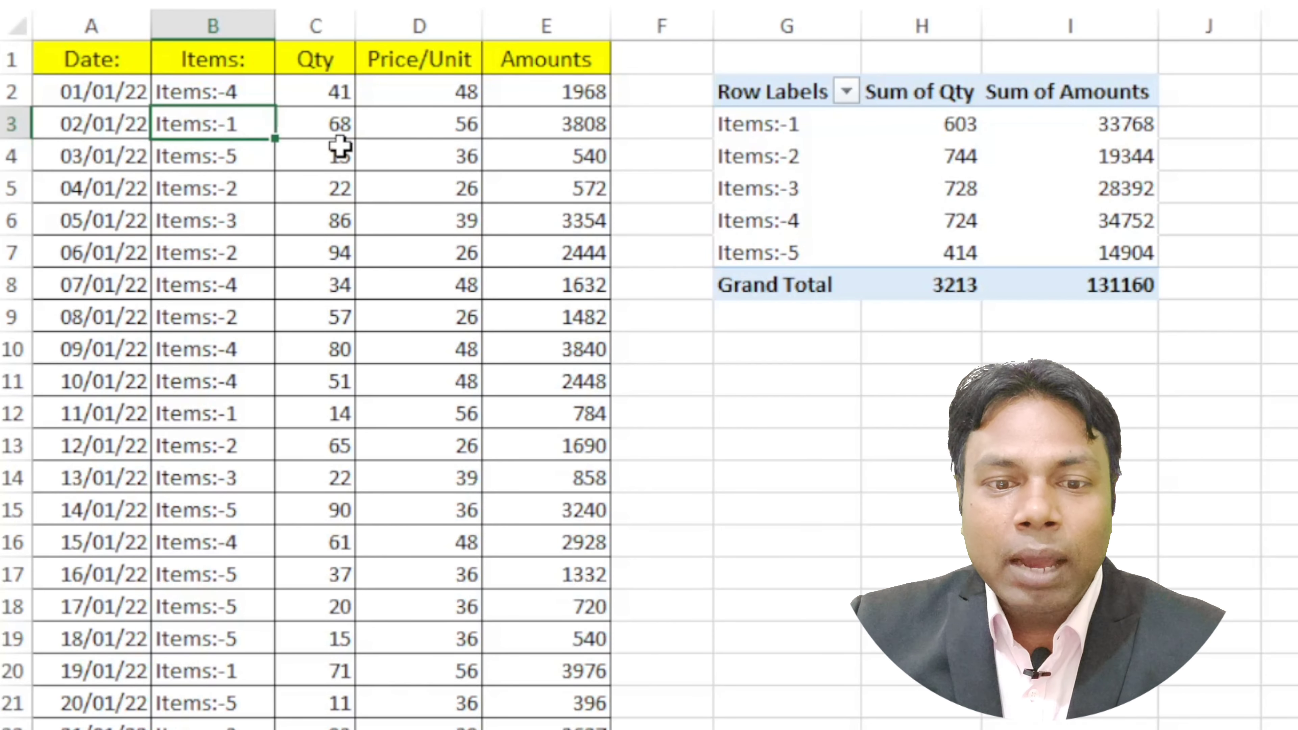
click(333, 126)
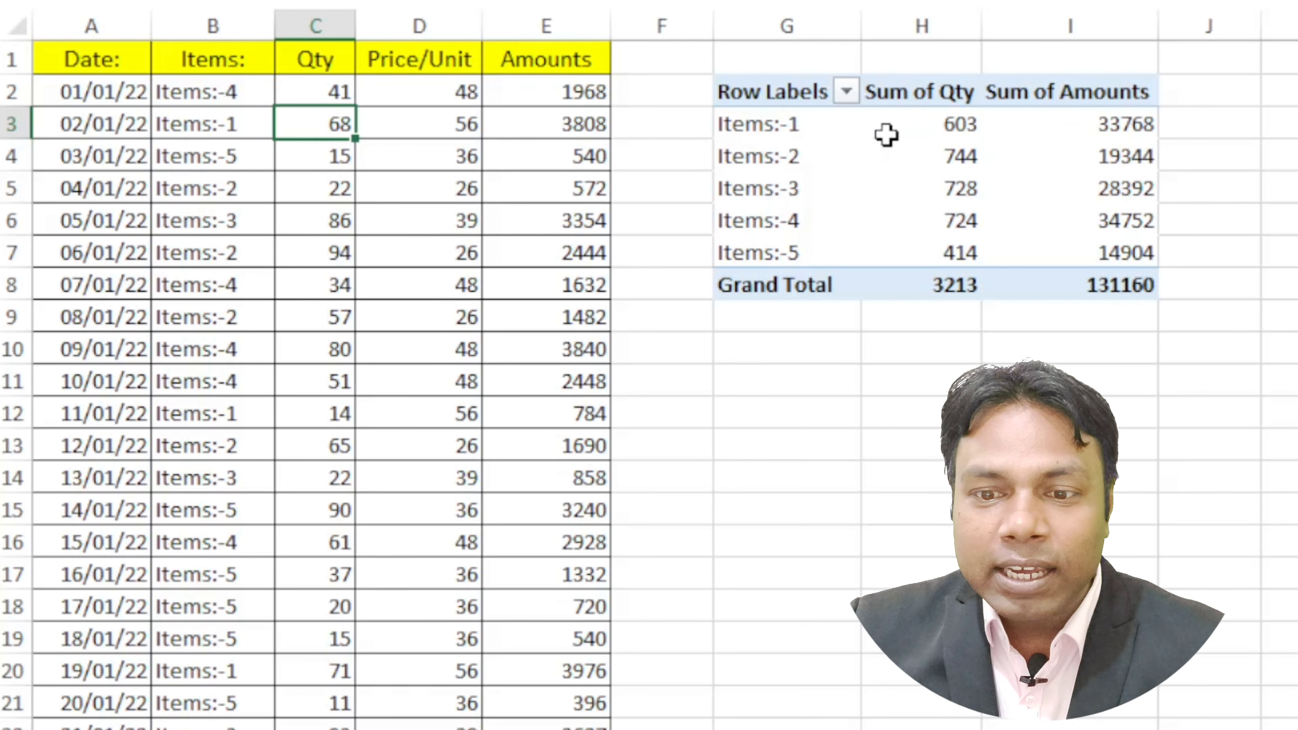
click(955, 132)
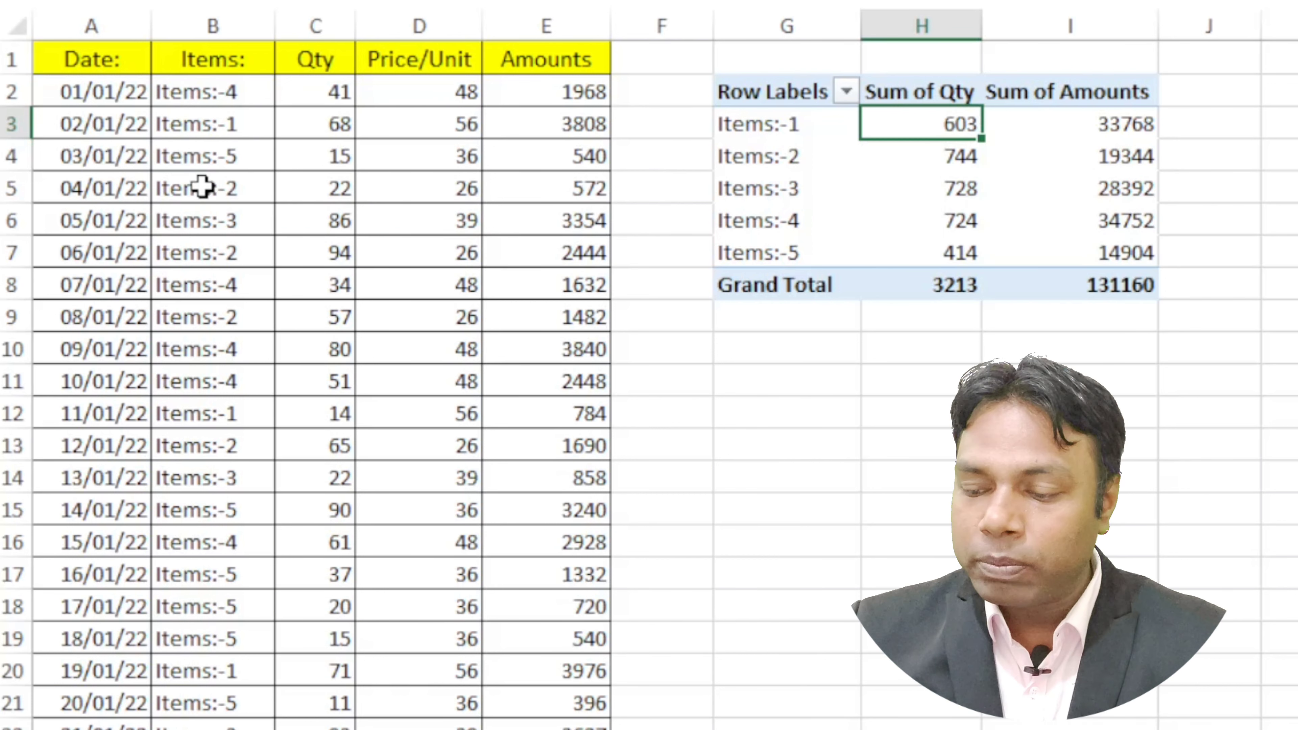
click(280, 123)
text(100)
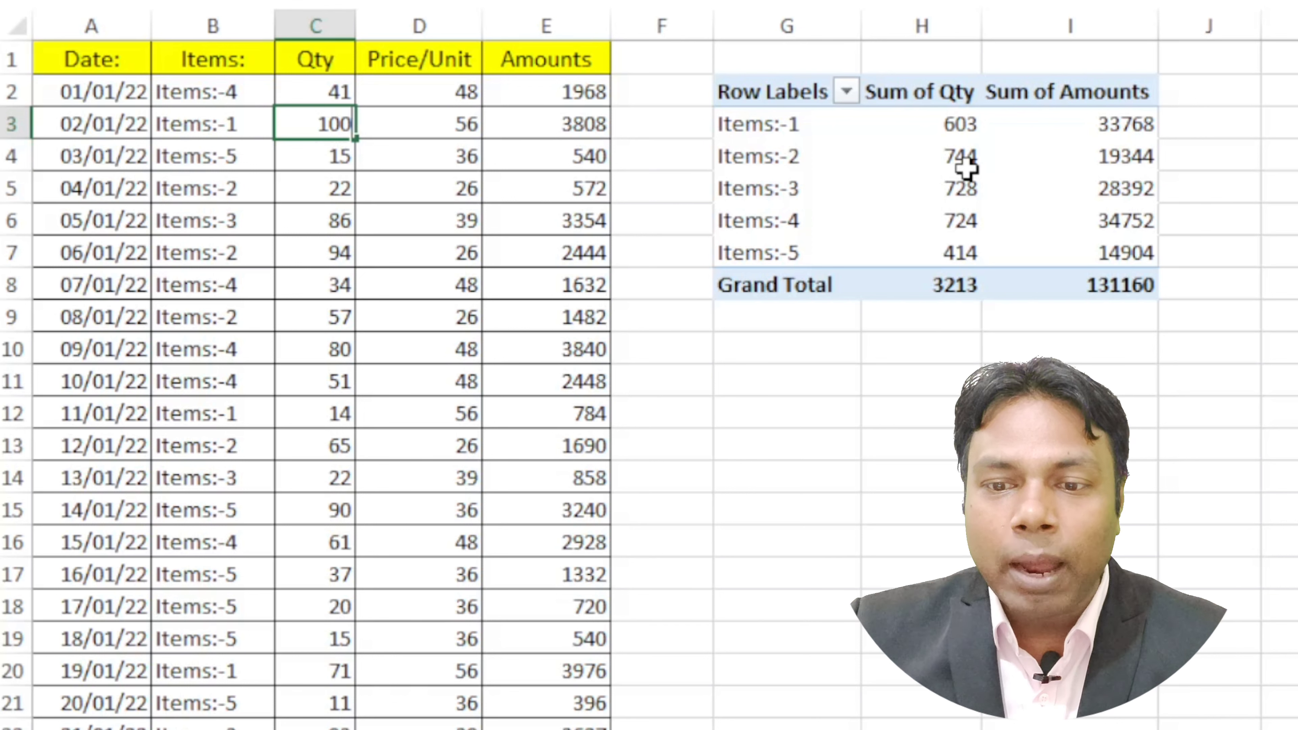
key(Return)
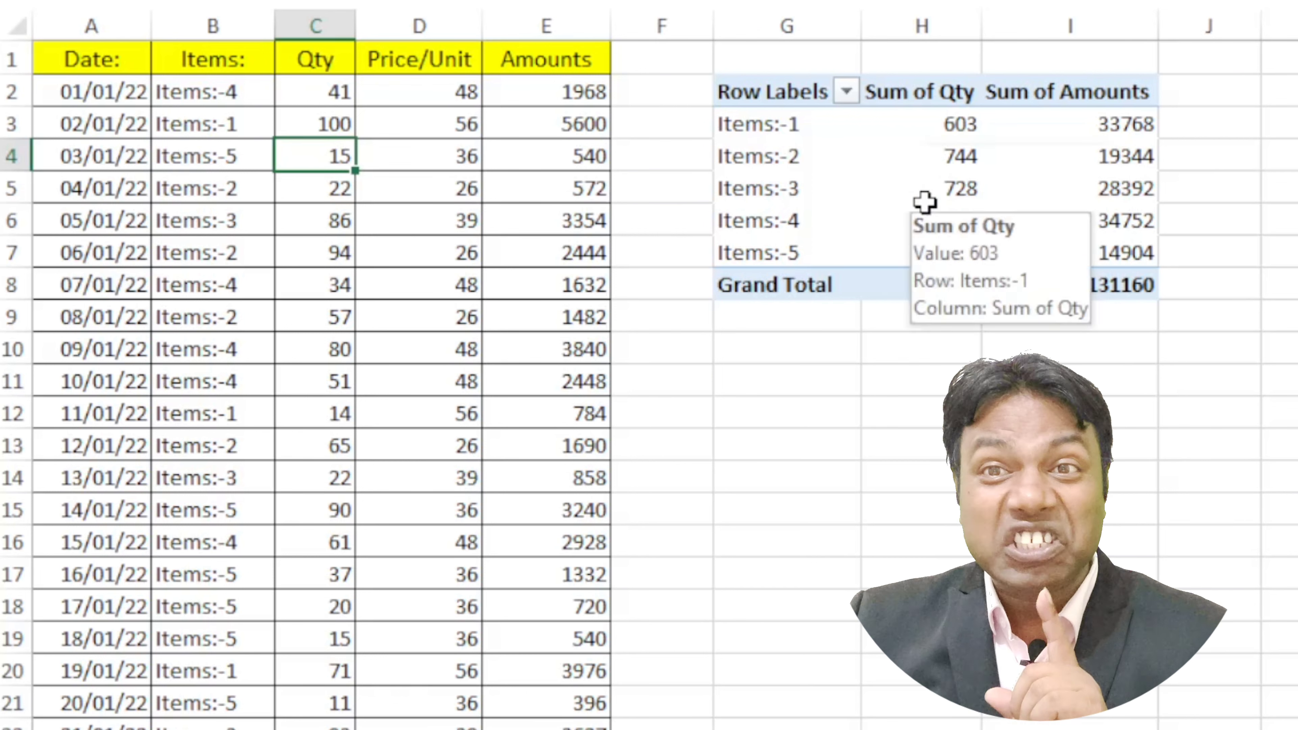
click(907, 210)
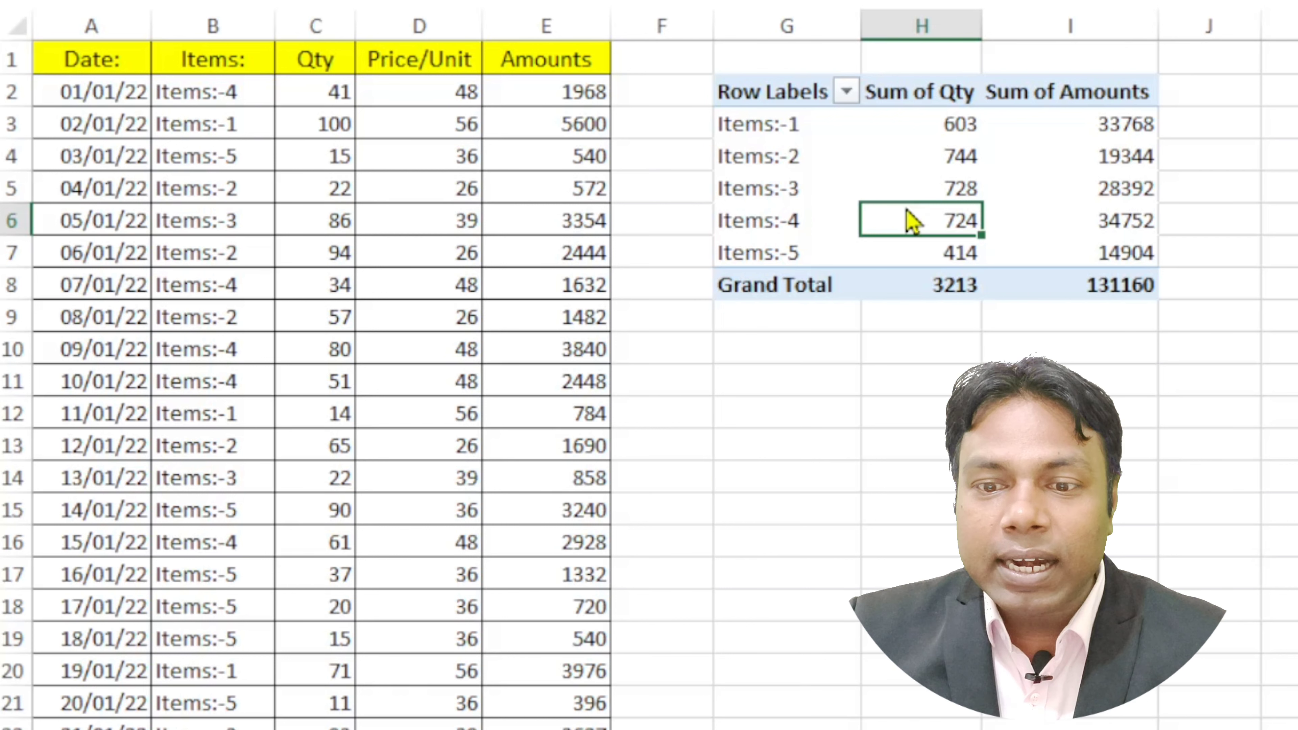
Step: Refresh the pivot table, change C3's Qty to 1000, then refresh it again
right_click(907, 184)
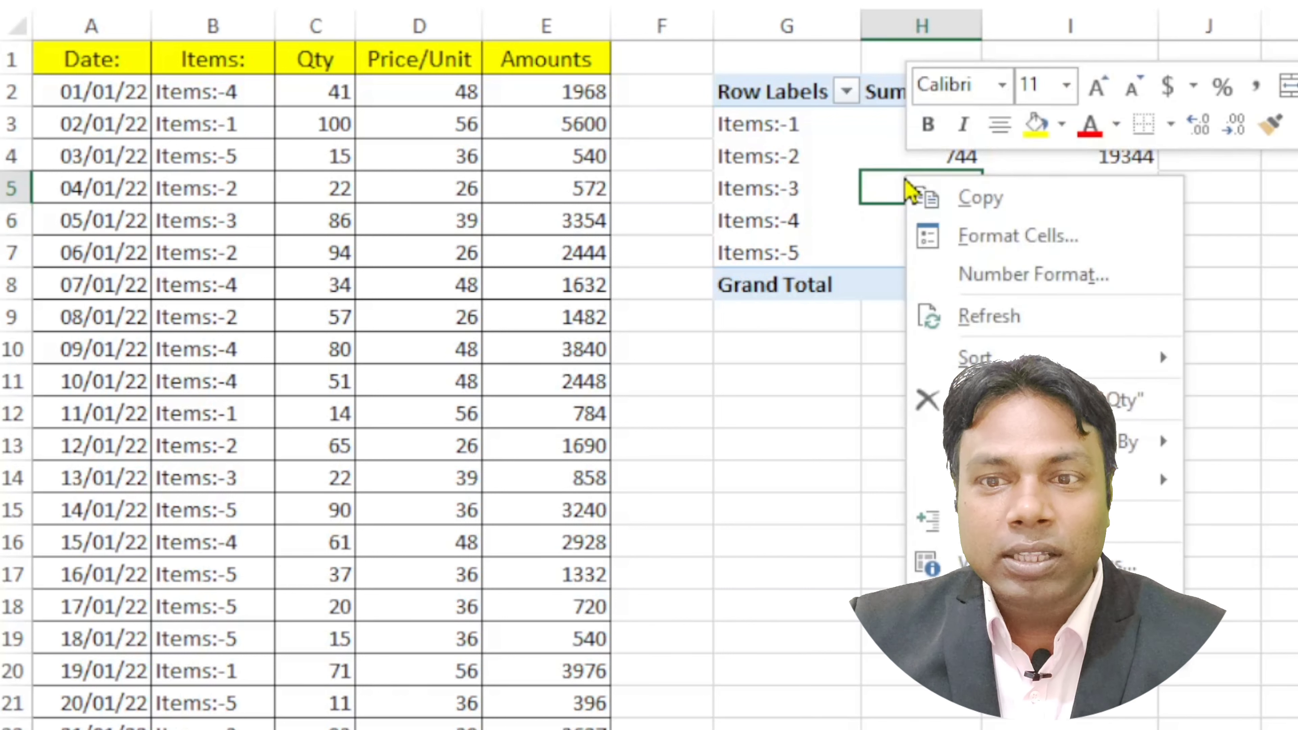
click(959, 320)
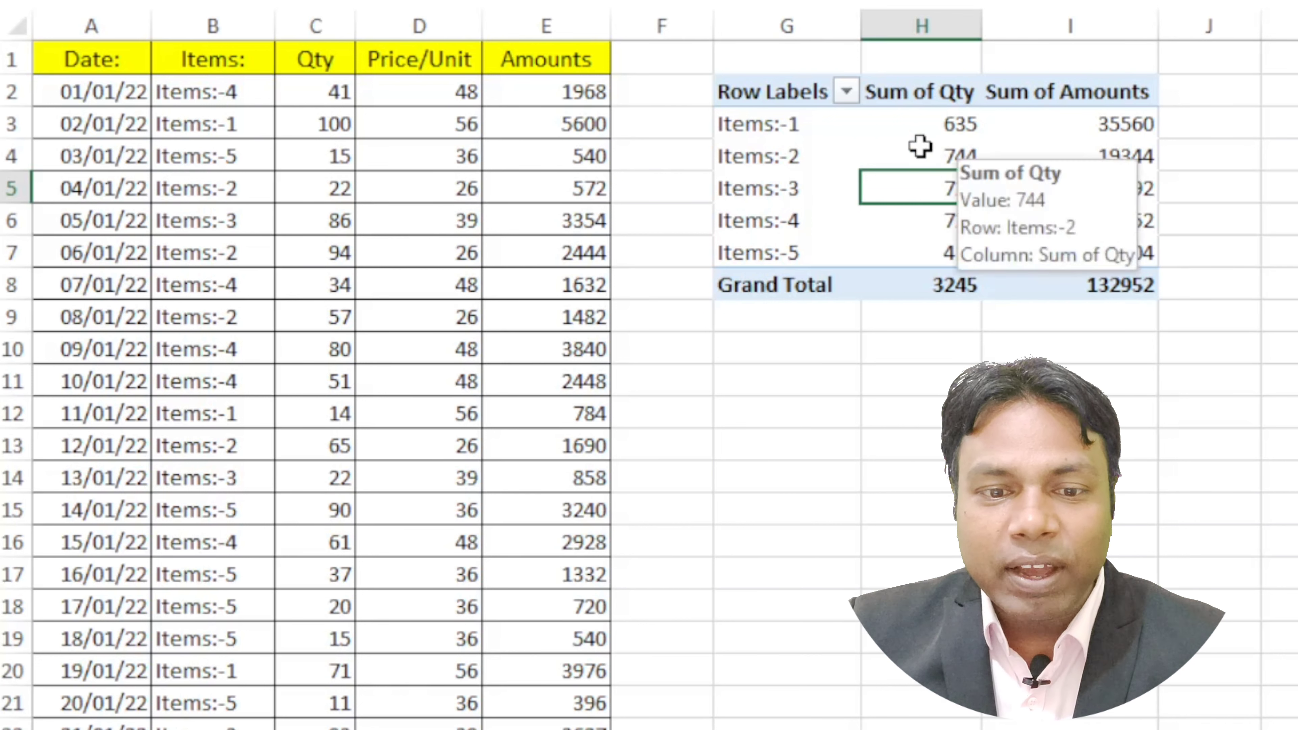
click(296, 123)
text(1000)
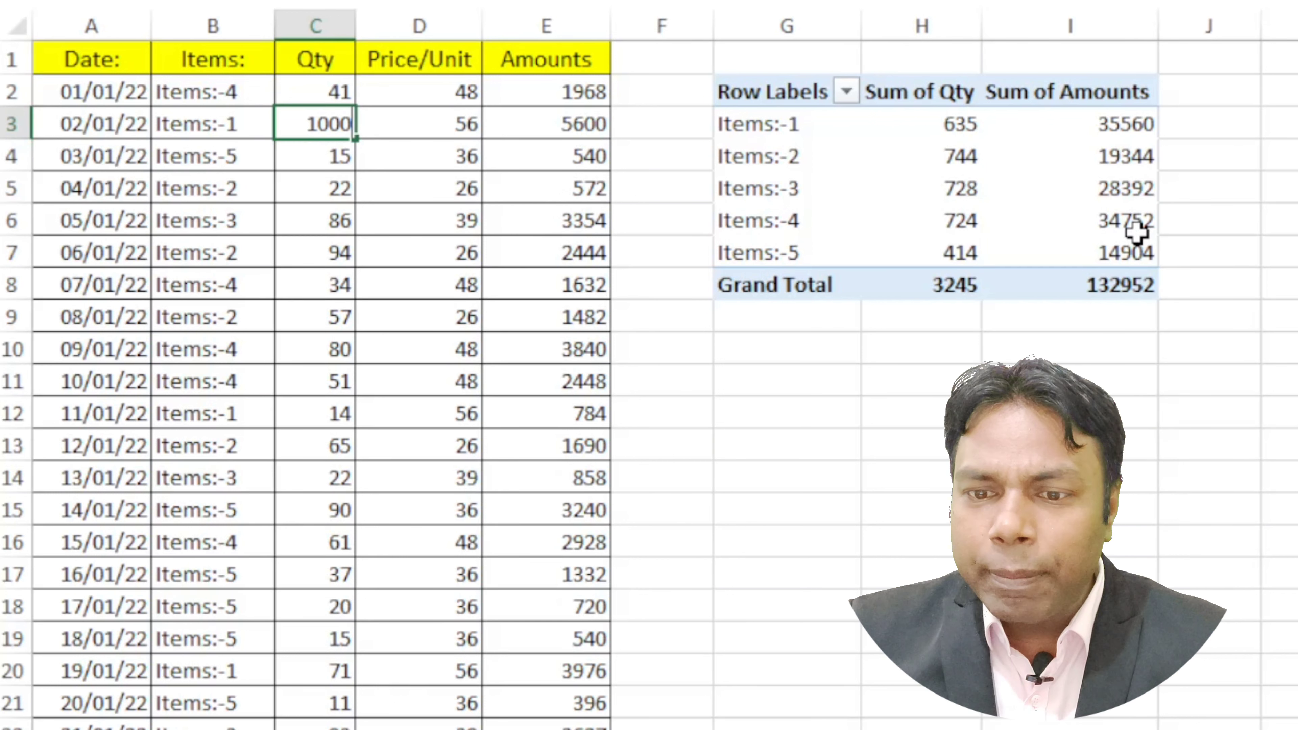
key(Return)
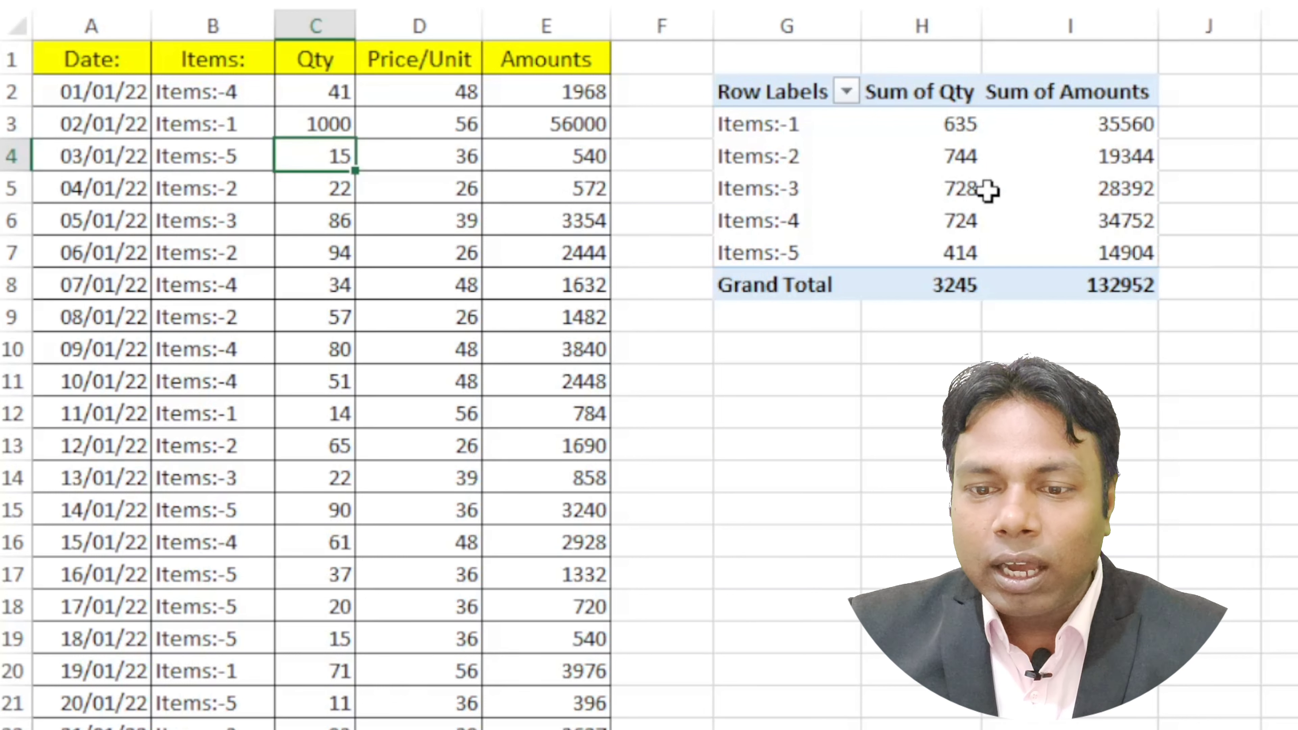
click(987, 191)
right_click(879, 164)
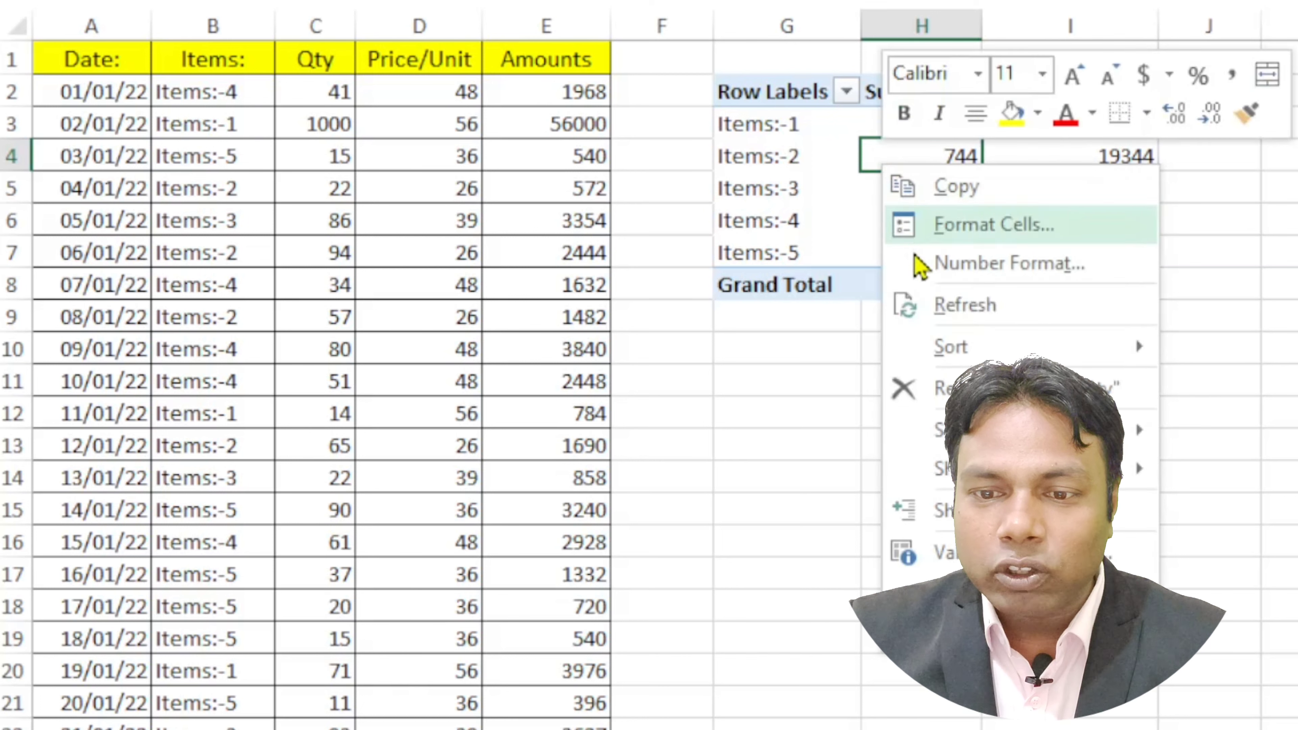
click(919, 306)
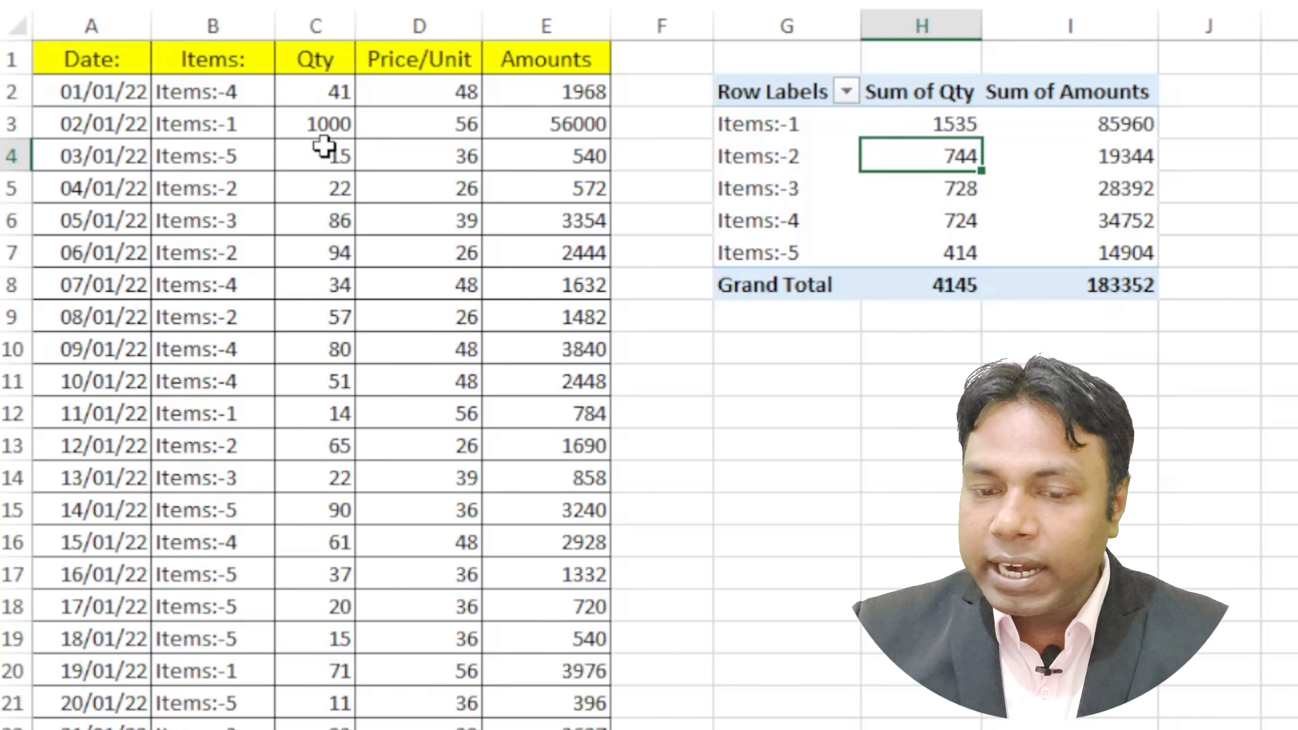
Step: Set C3's Qty to 20 and refresh the pivot so Items:-1 totals 555 and Grand Total 3165
click(328, 131)
text(20)
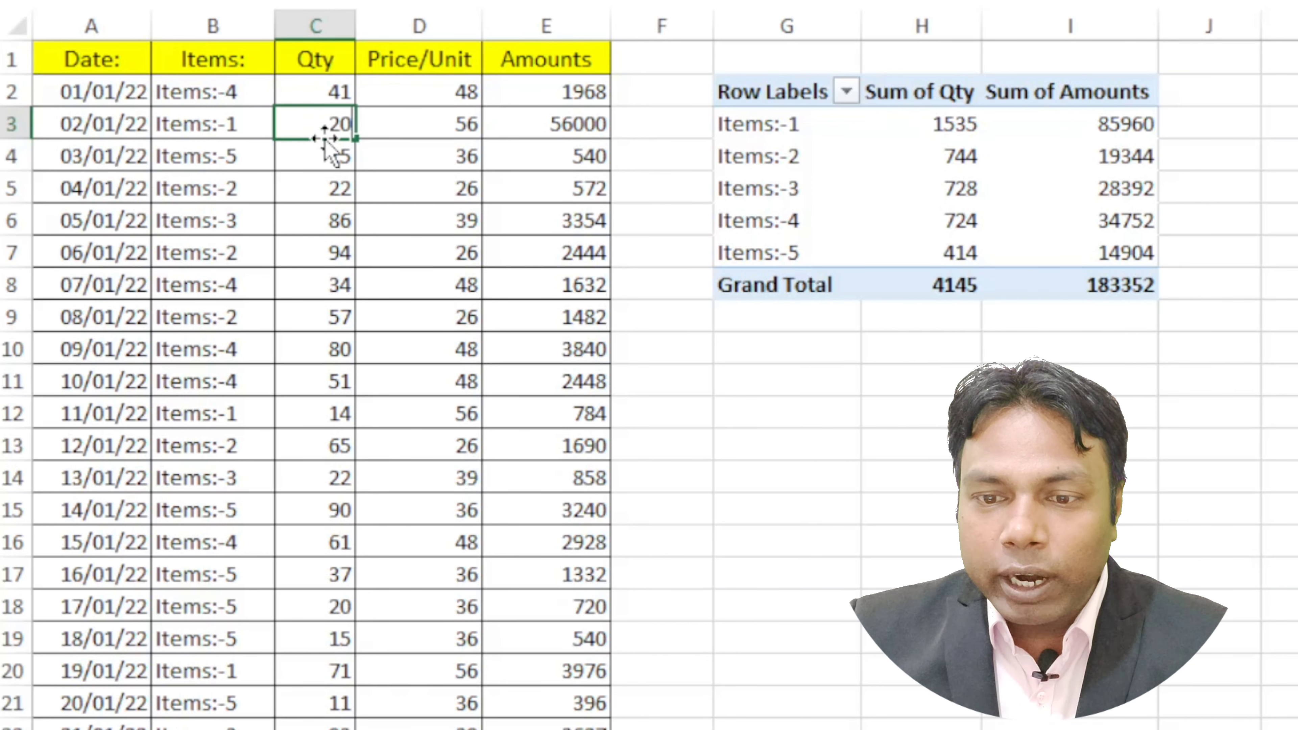
key(Return)
click(922, 179)
right_click(923, 180)
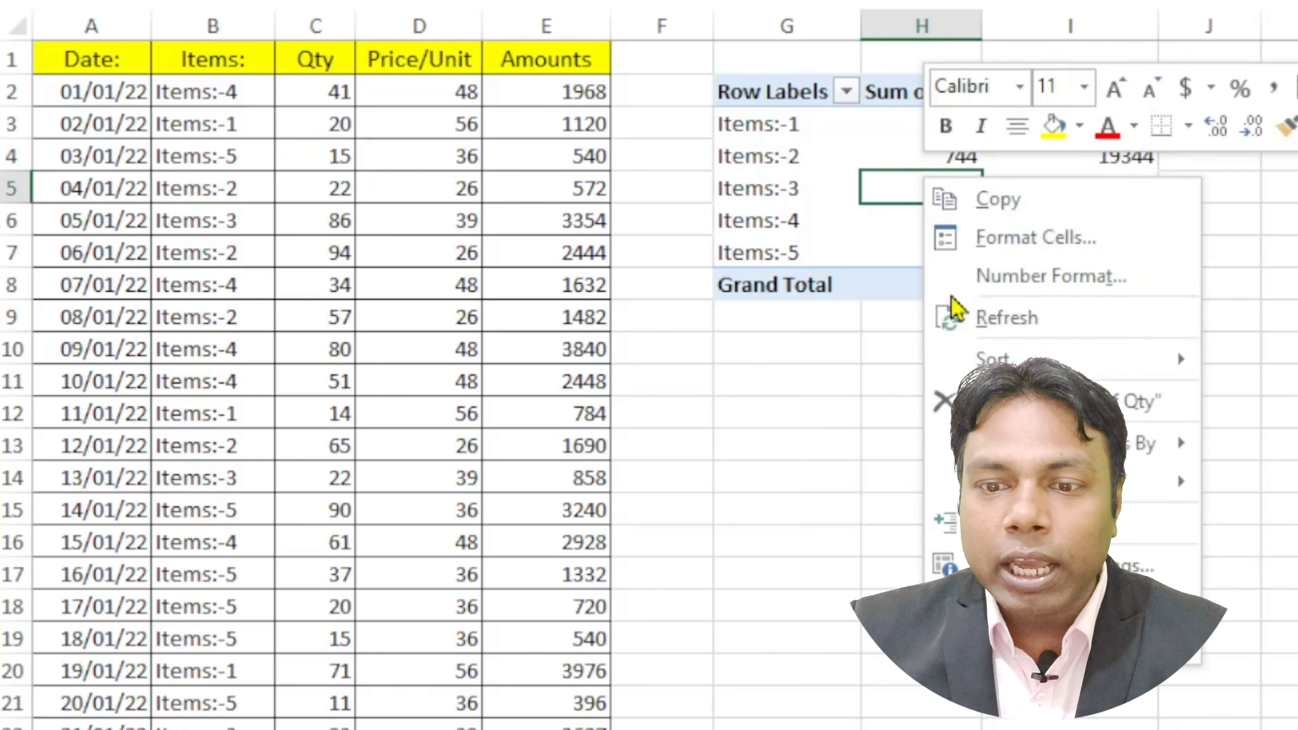
click(976, 319)
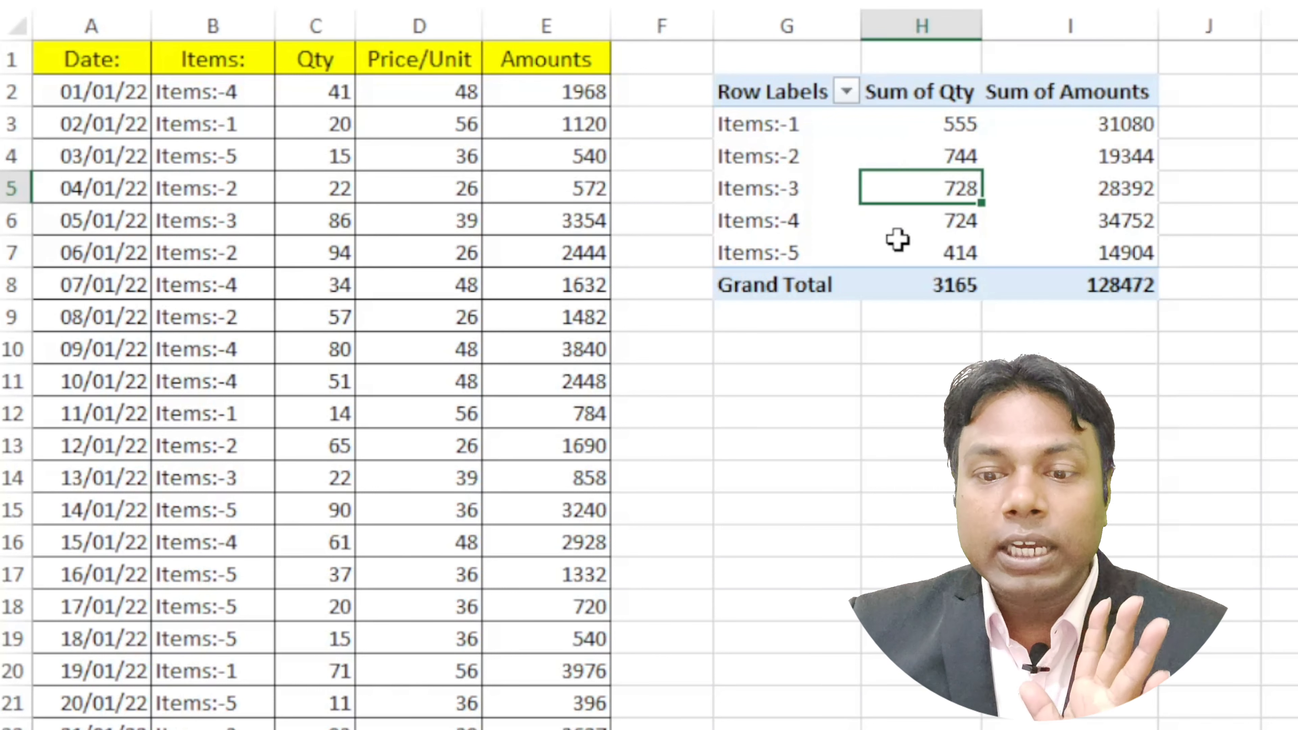
click(871, 390)
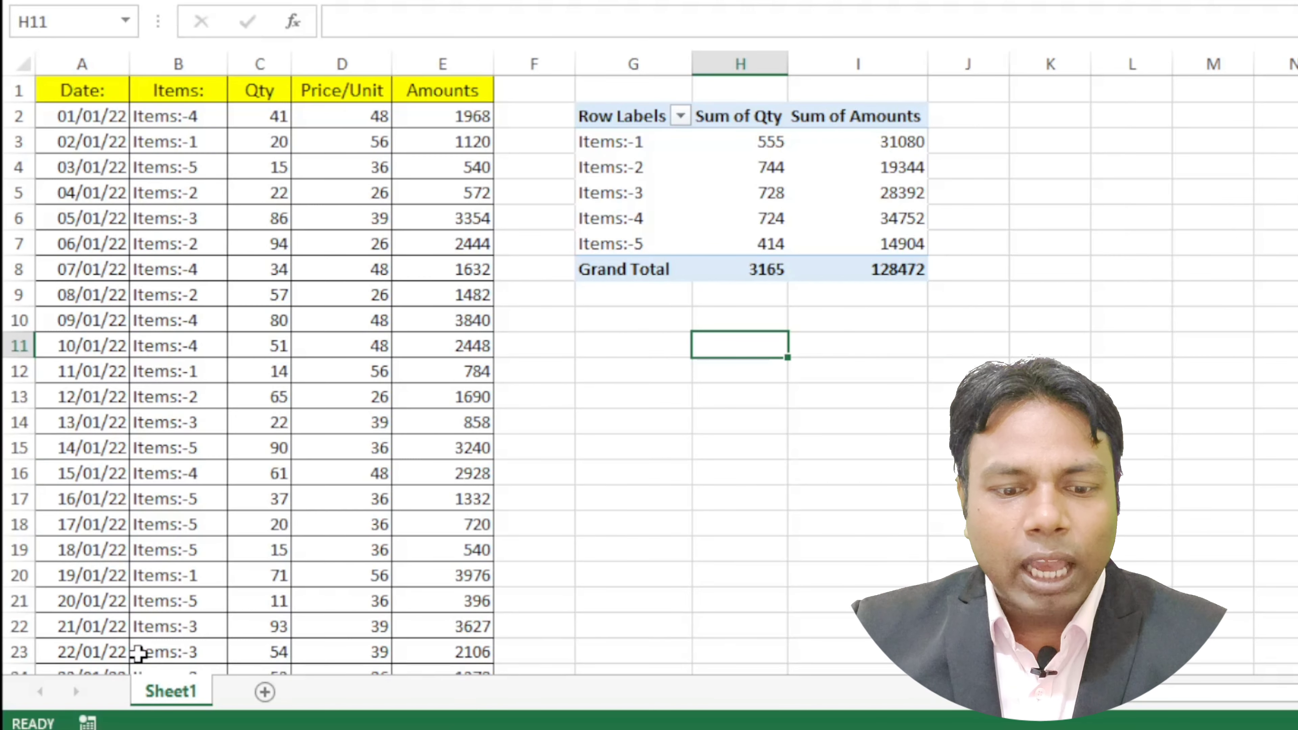
Step: Open Sheet1's code and add a Worksheet_Change procedure via the Worksheet and Change dropdowns
right_click(179, 701)
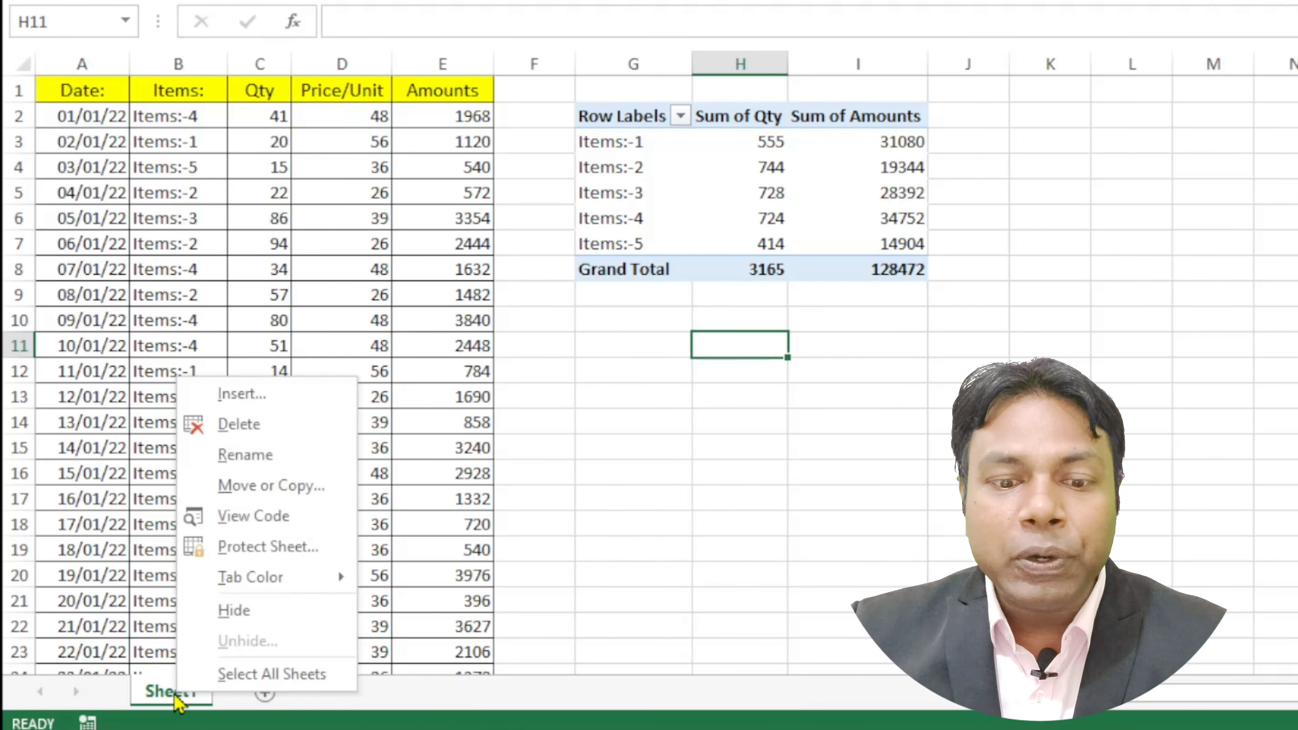
click(267, 518)
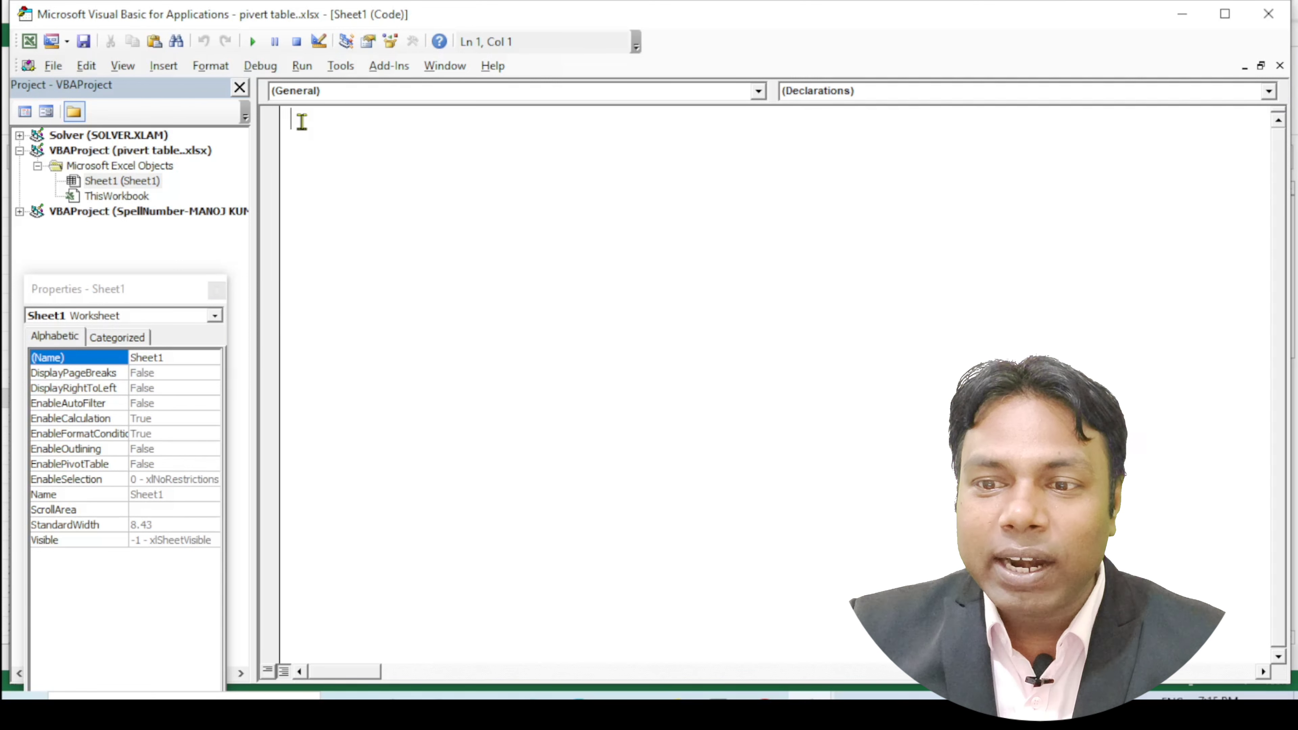
click(759, 97)
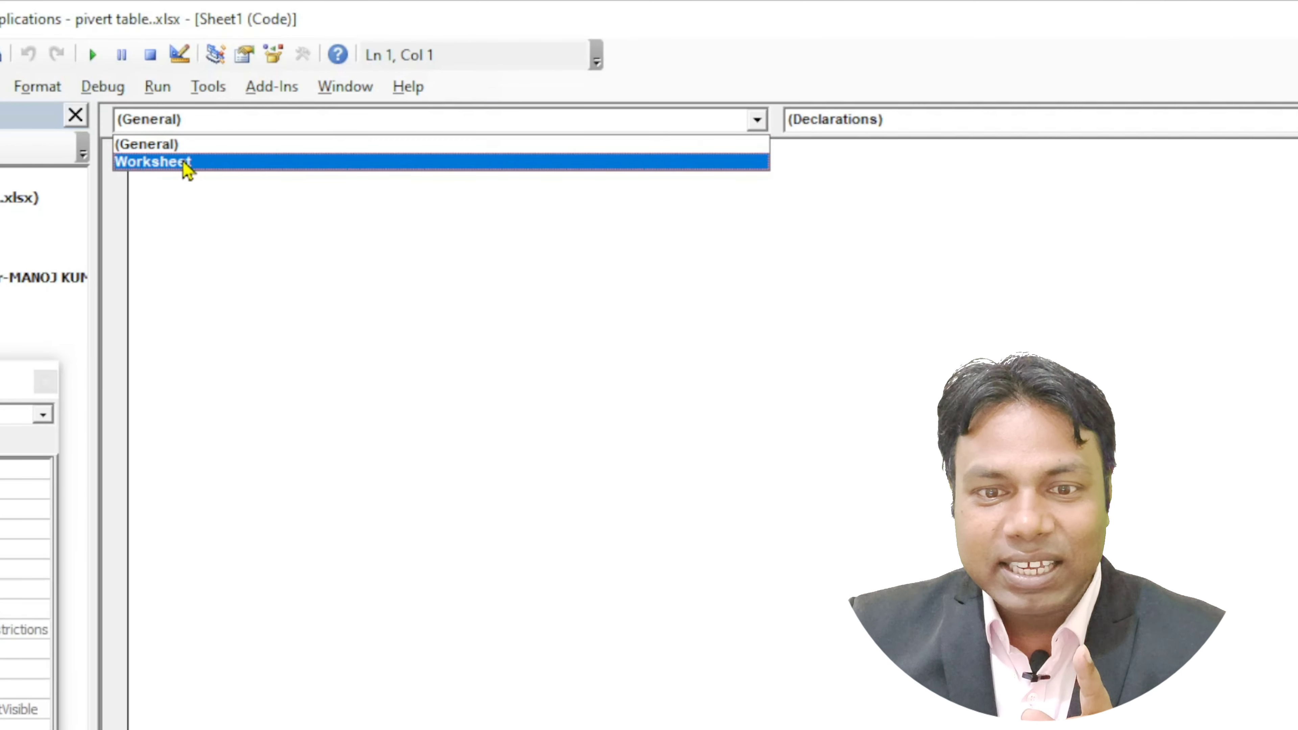
click(187, 162)
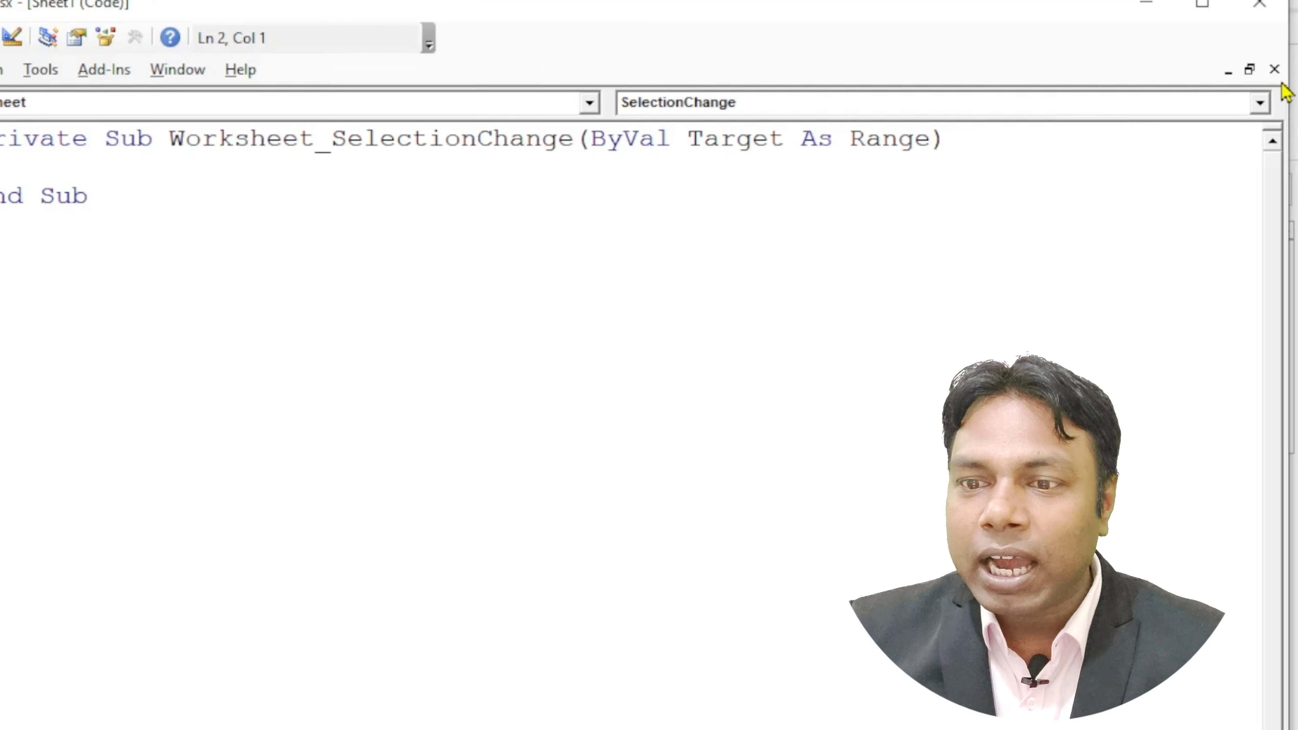
click(1261, 103)
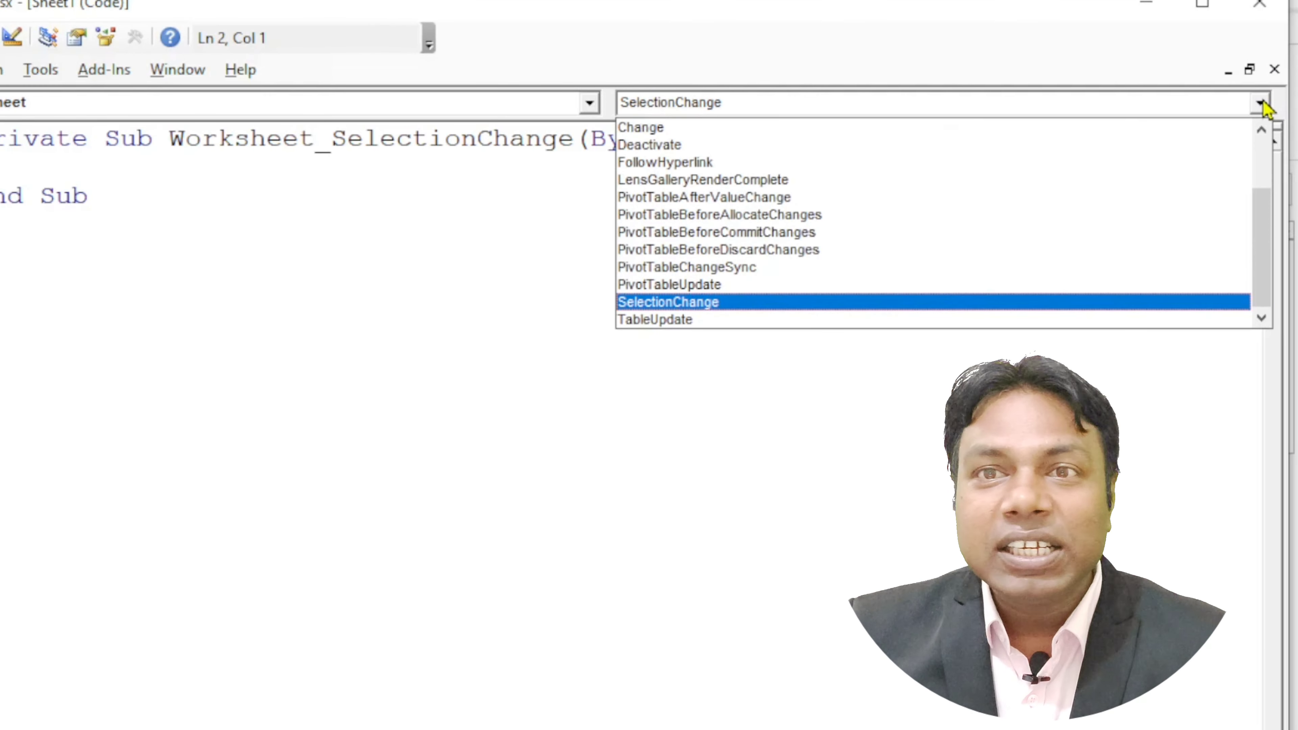
click(662, 128)
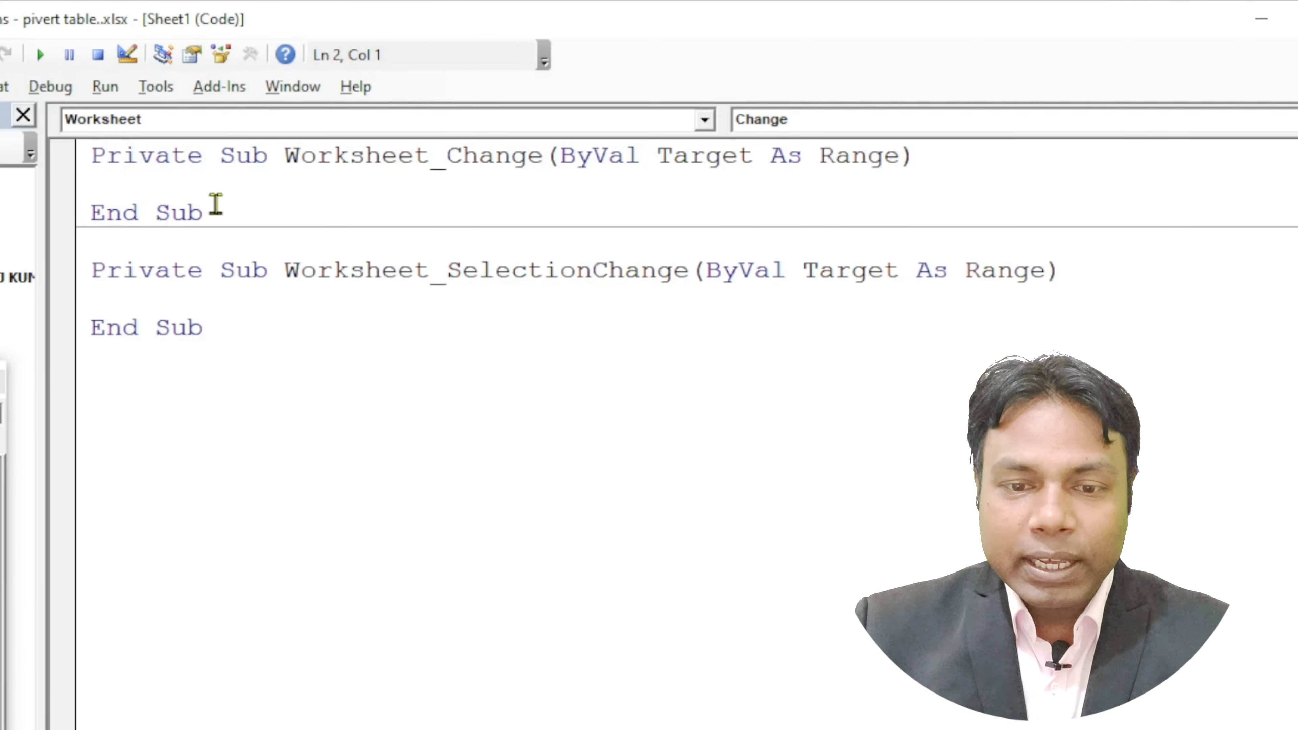
Step: Write ActiveWorkbook.RefreshAll inside Worksheet_Change using Complete Word and the method suggestions
text(a)
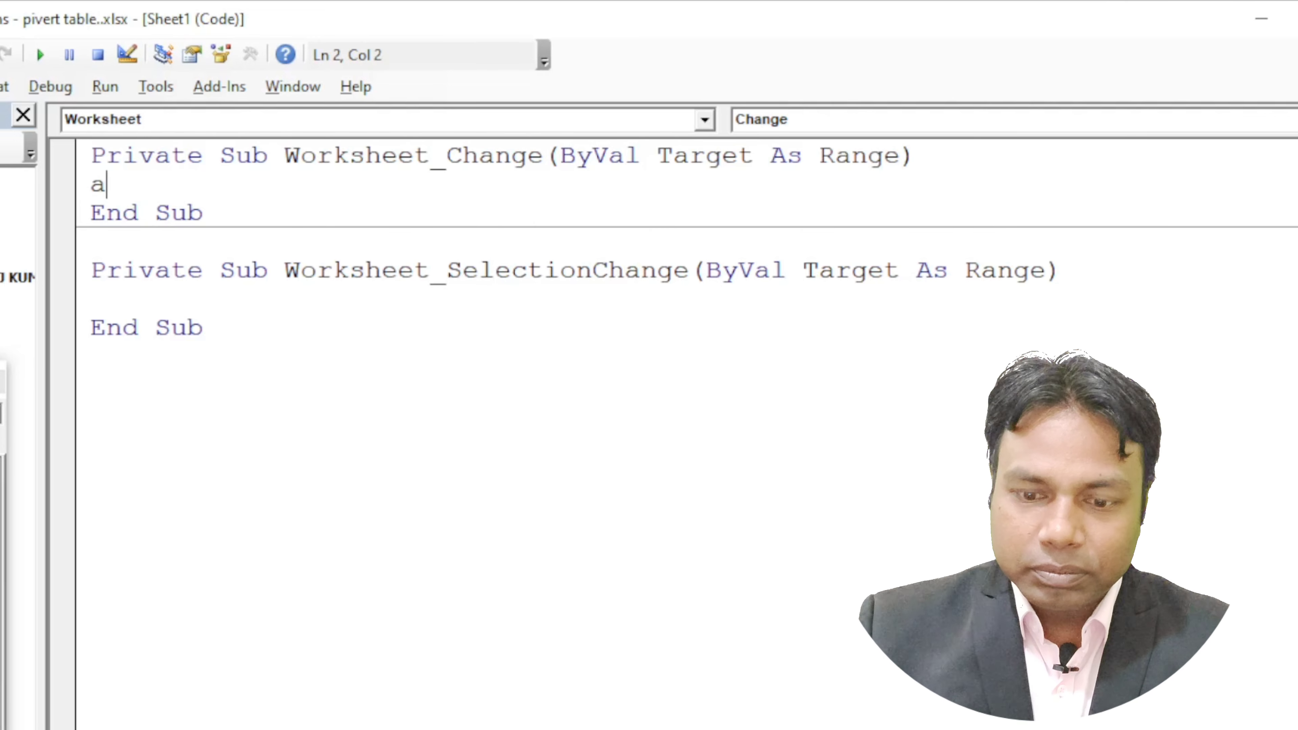
text(ct)
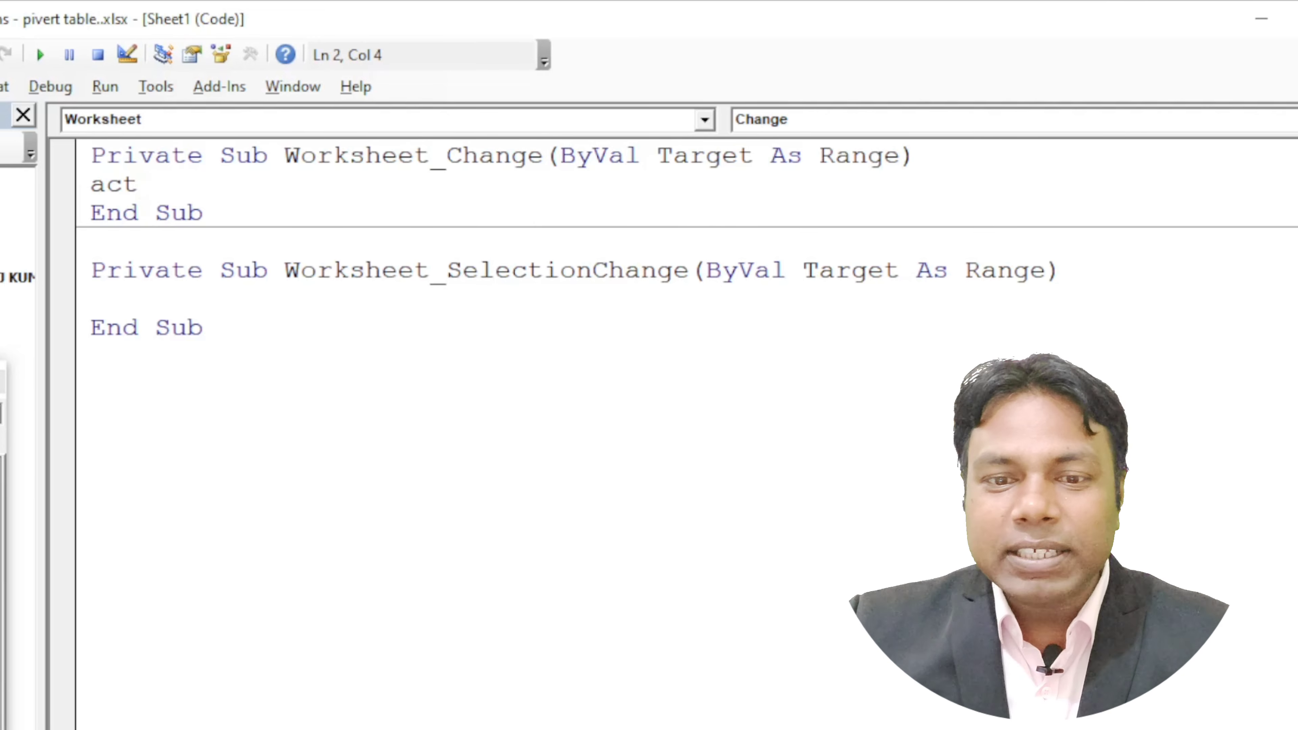
text(ive)
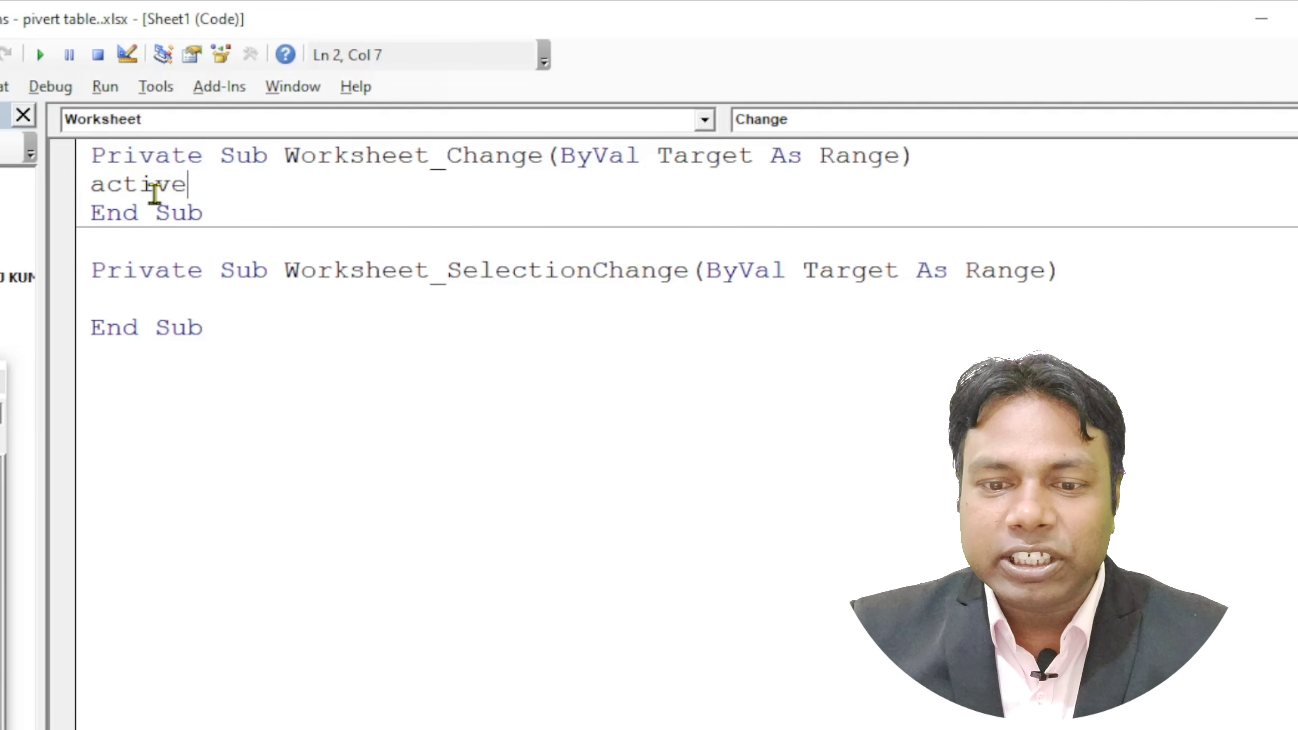
right_click(154, 193)
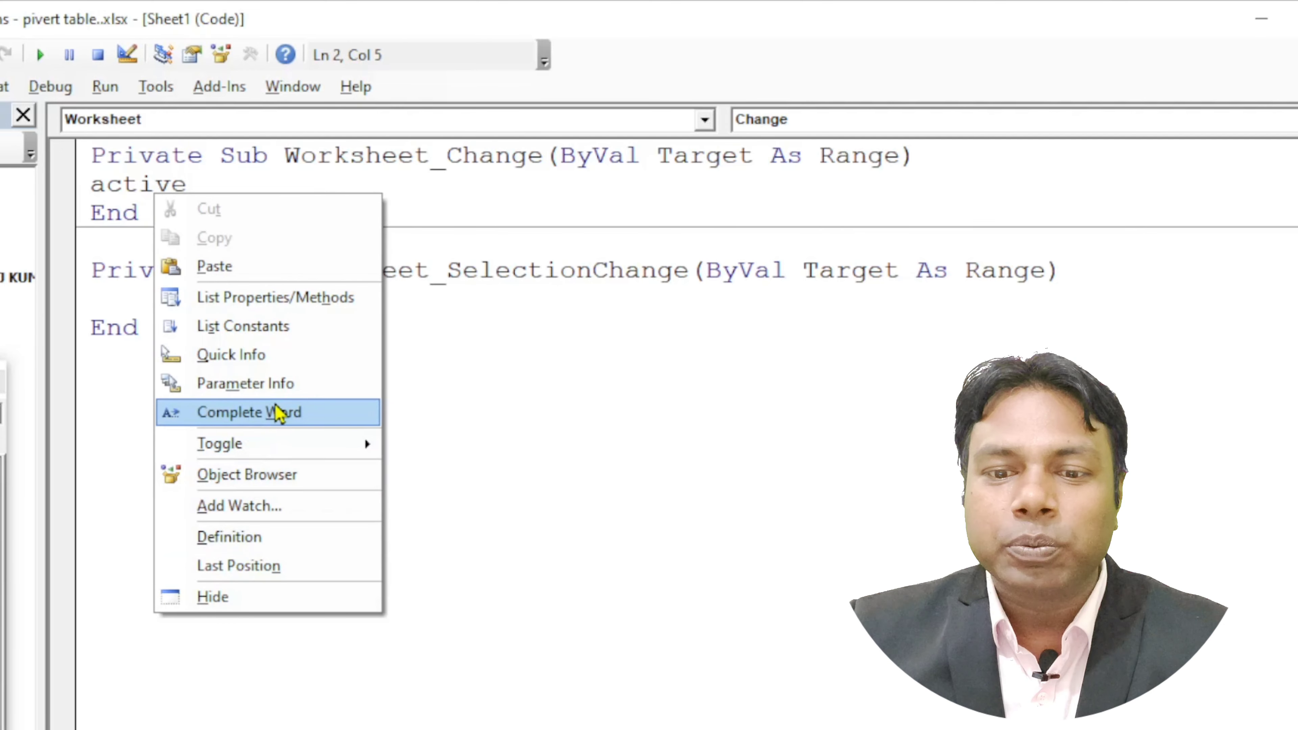
click(291, 414)
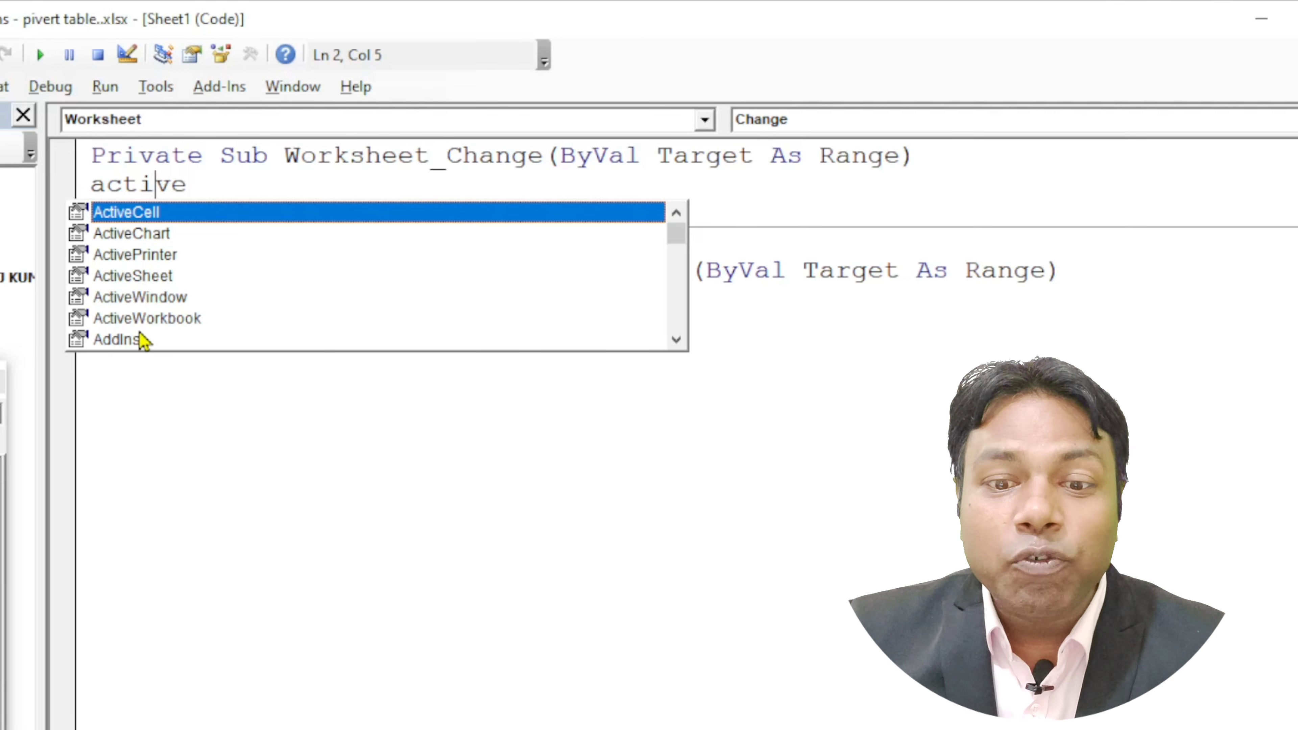
click(177, 322)
double_click(174, 322)
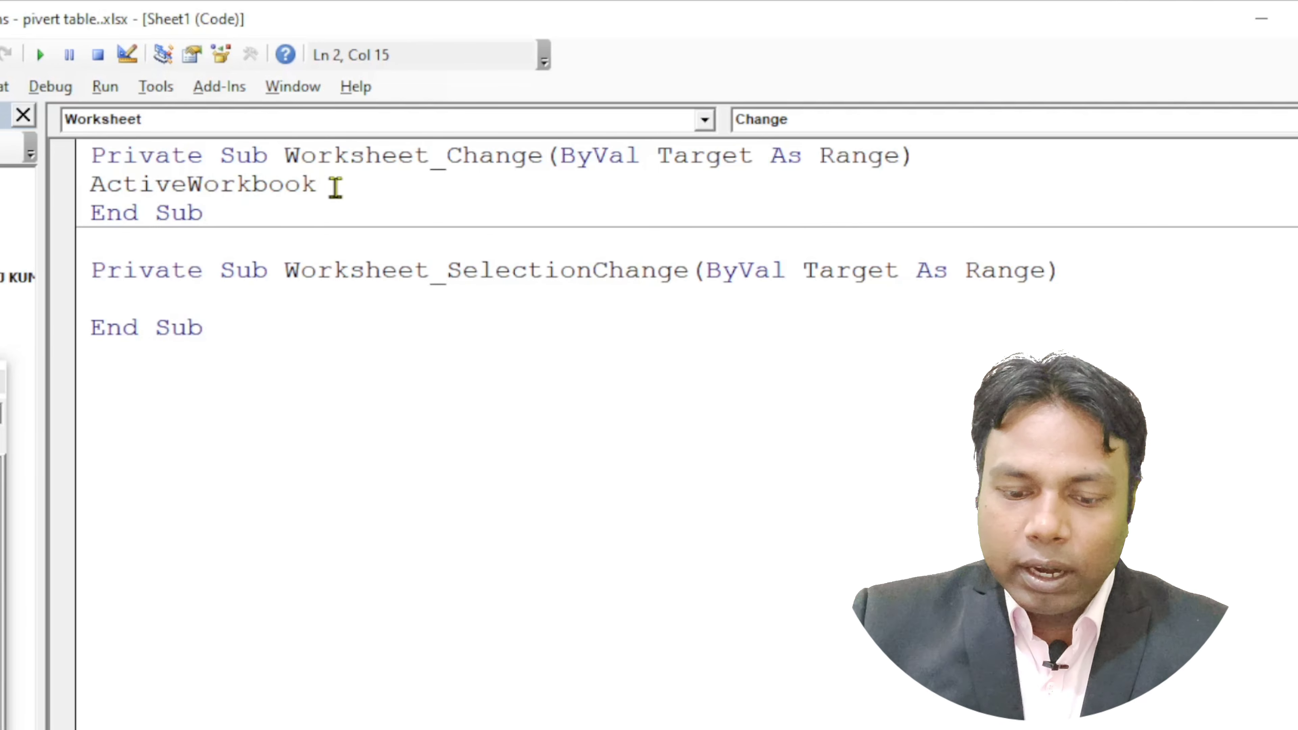
text(.r)
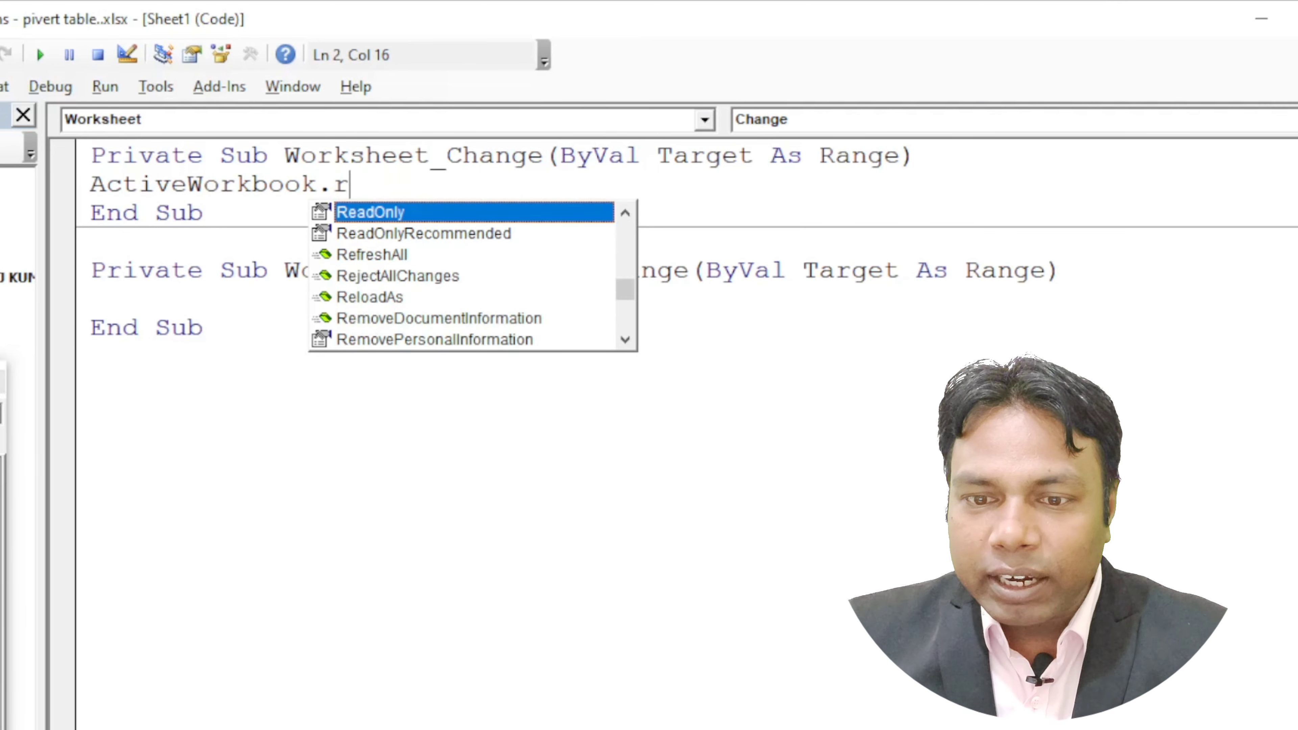
text(e)
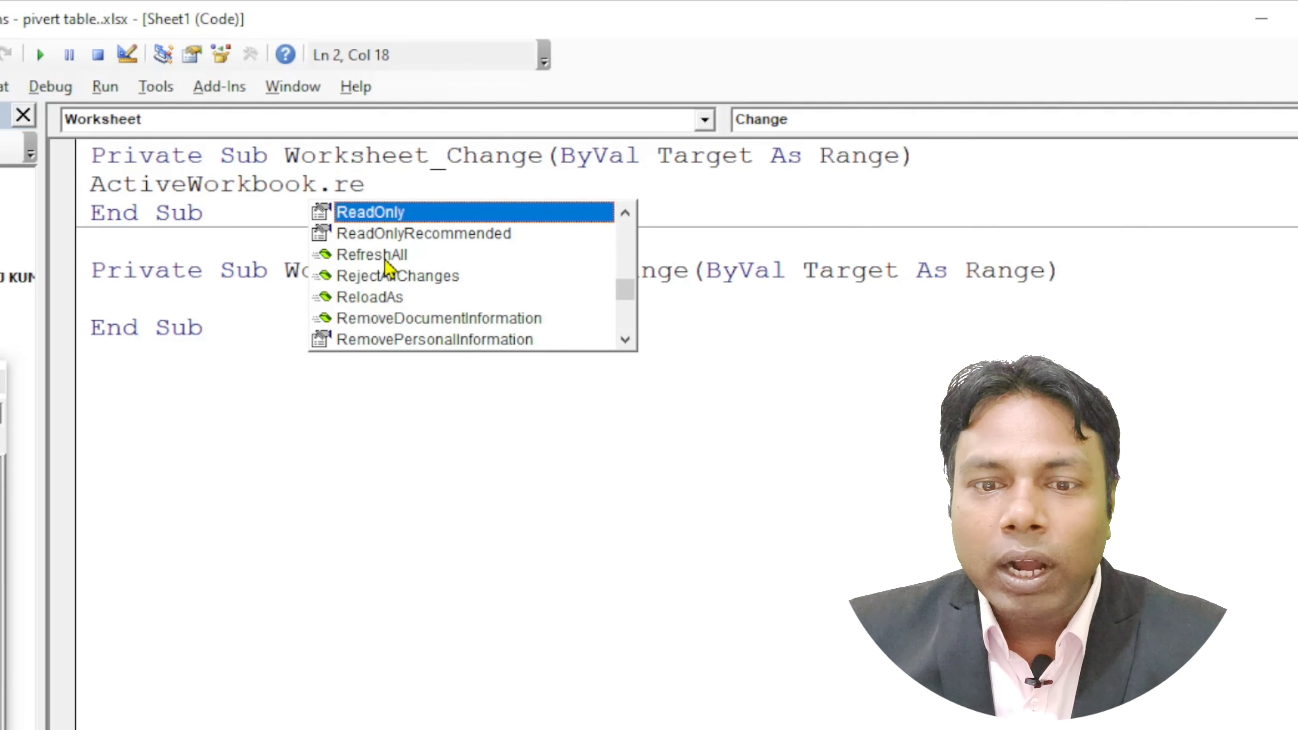
click(384, 259)
double_click(384, 259)
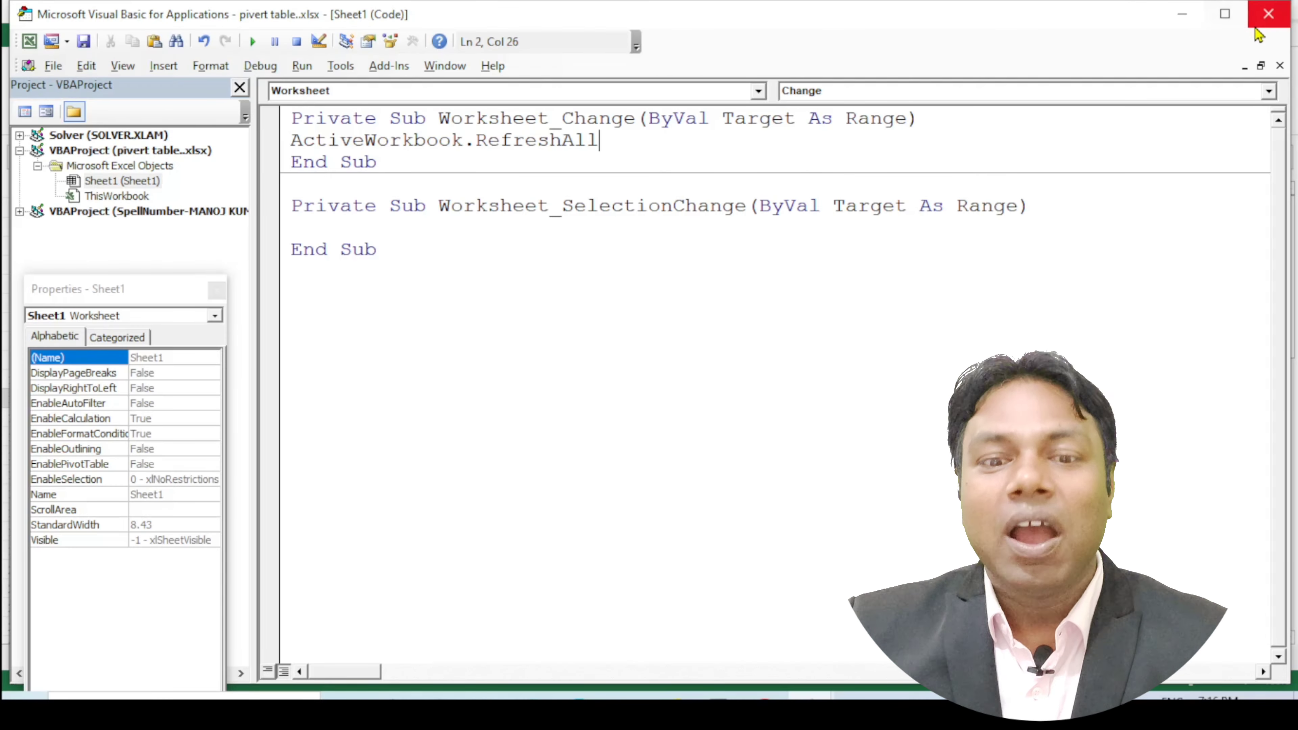
Step: Close the VBA editor, then enter 500 in C2 and 1000 in C4, letting the pivot auto-refresh
click(1268, 14)
click(523, 450)
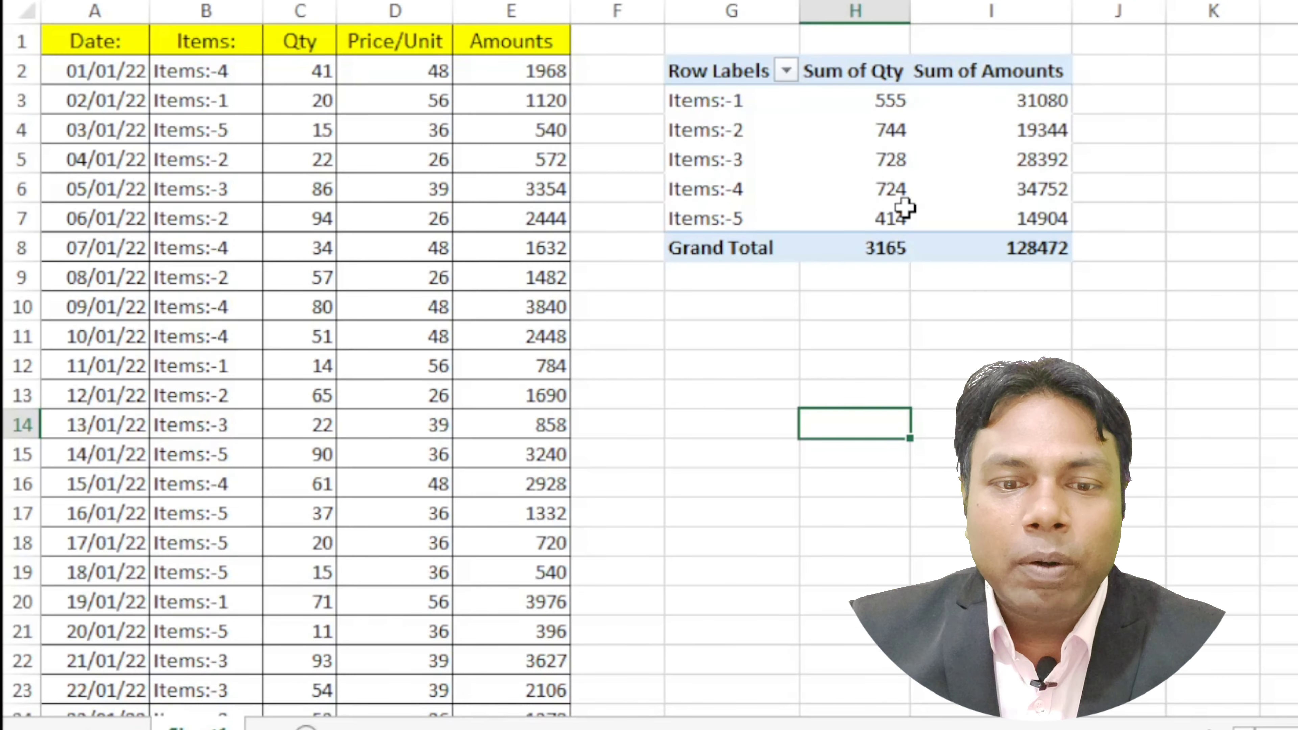
click(280, 69)
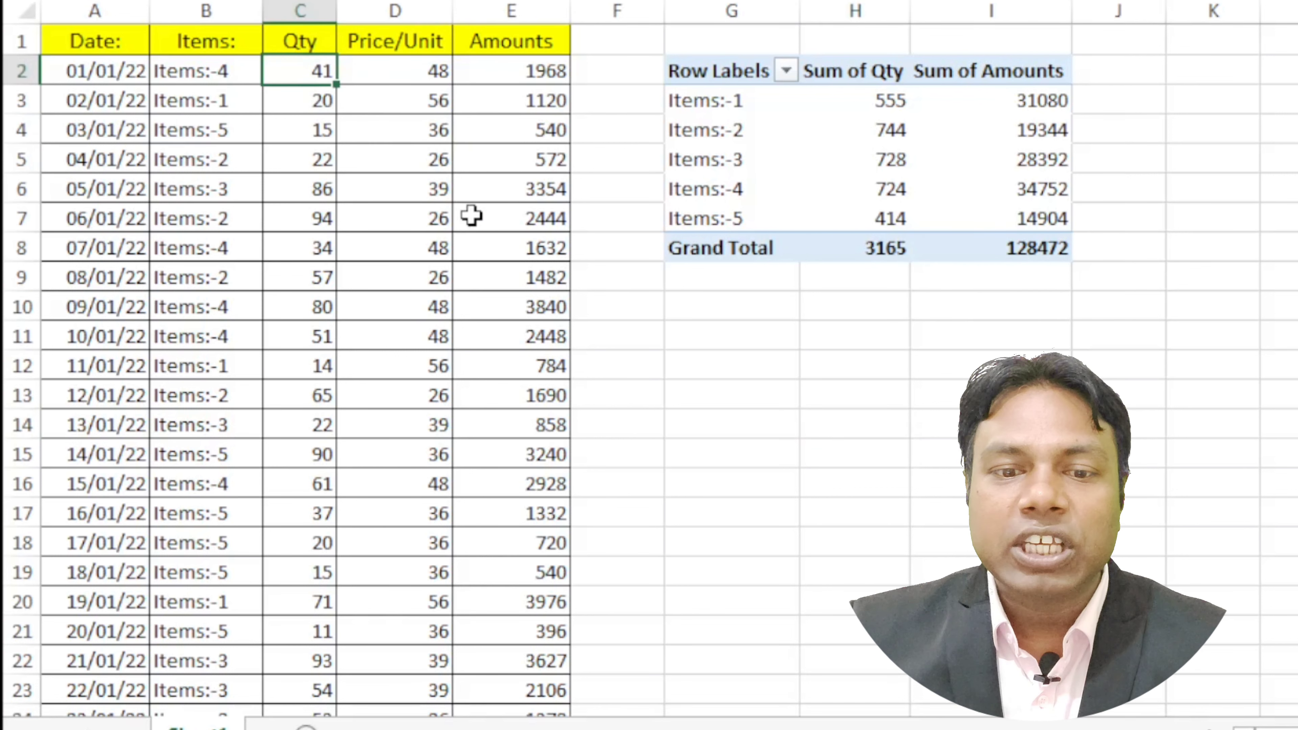
text(500)
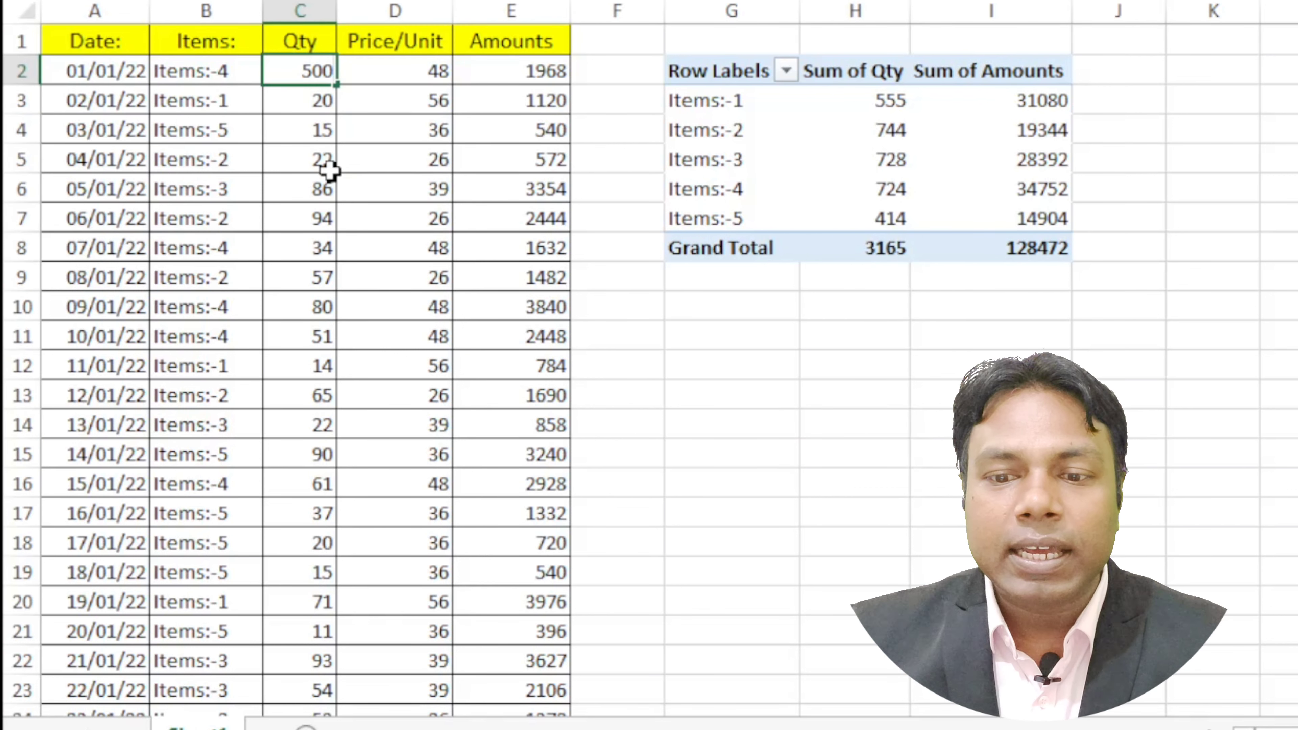
key(Return)
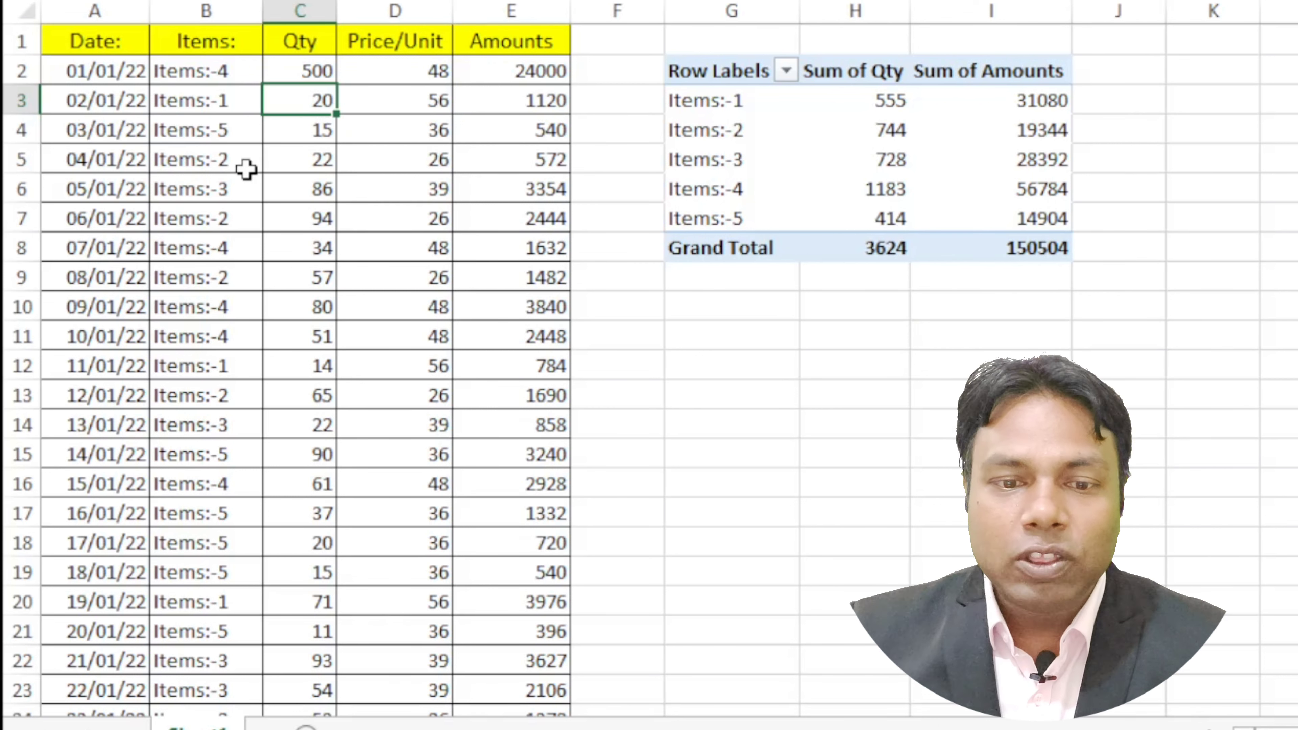
click(298, 127)
text(1000)
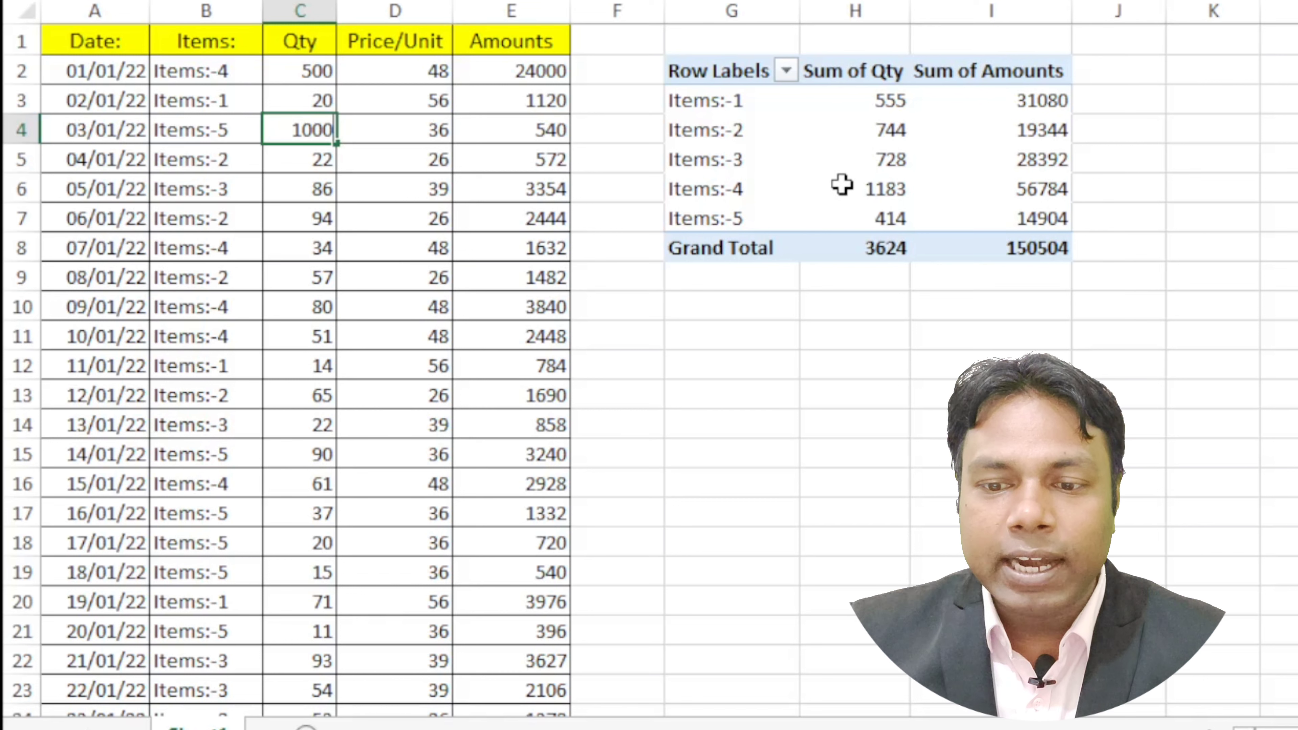
key(Return)
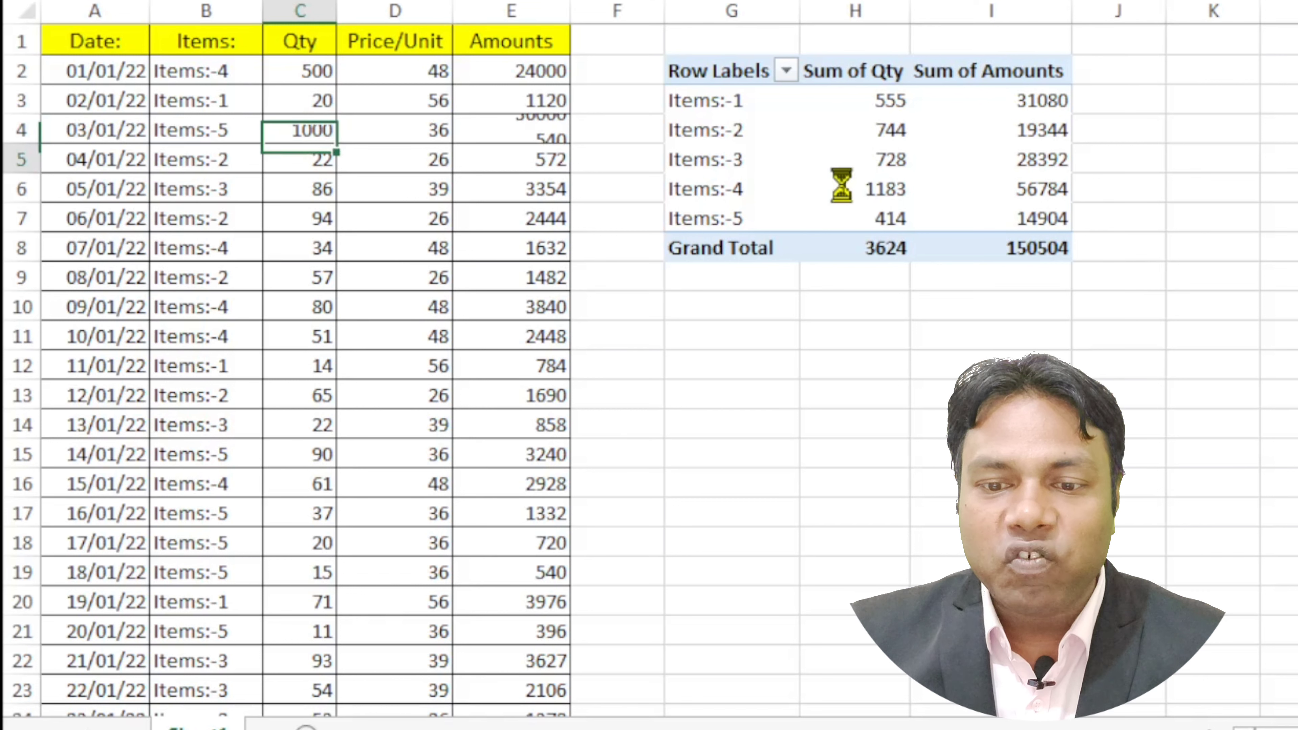